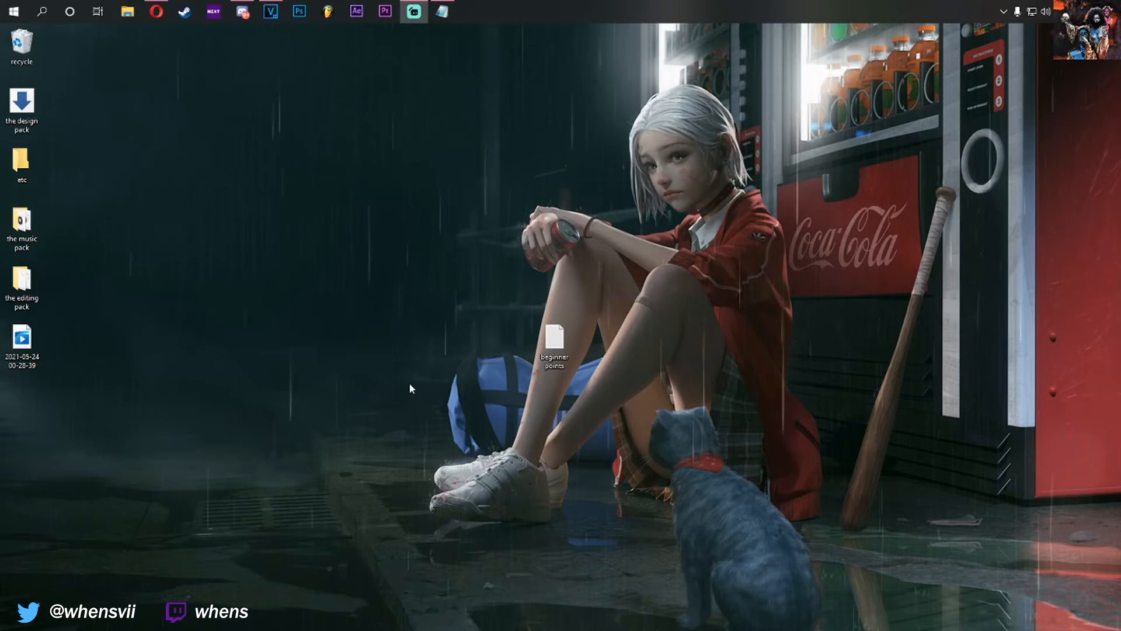
# Correct the first line of the beginner points note to "setting up the project" and save the file.
pyautogui.click(442, 12)
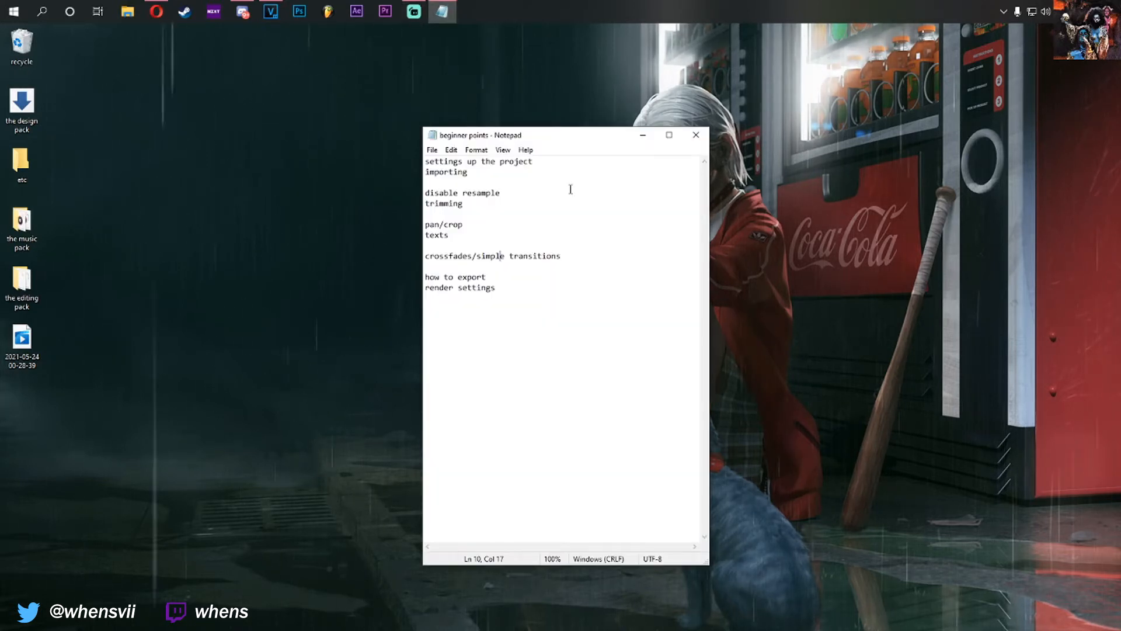
pyautogui.click(462, 161)
pyautogui.press('BackSpace')
pyautogui.click(432, 150)
pyautogui.click(471, 205)
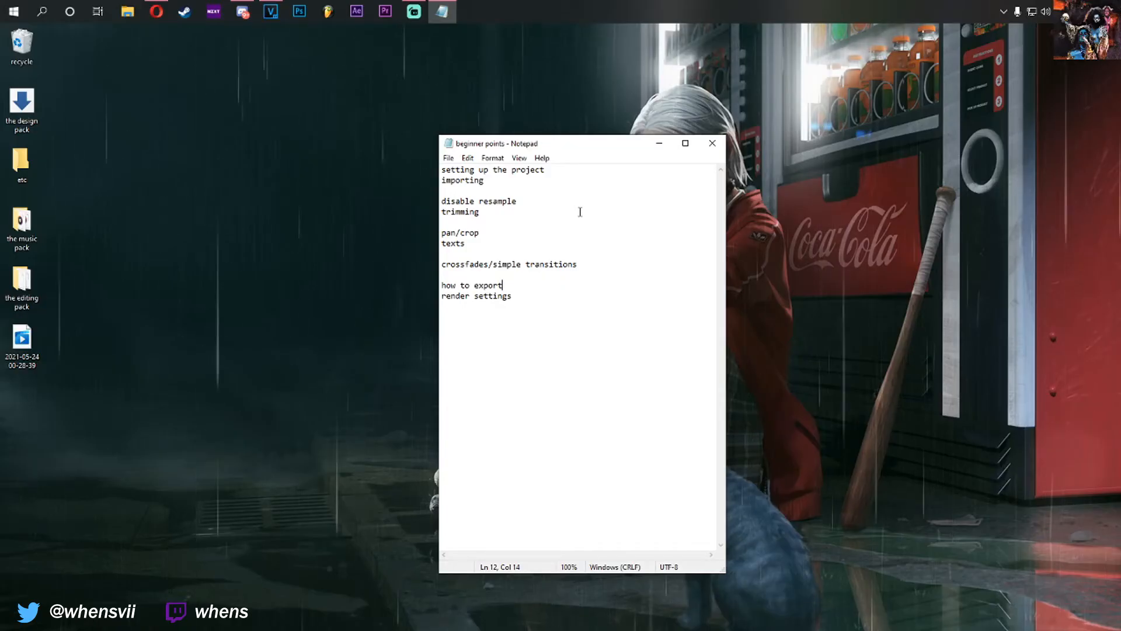
# Switch to VEGAS Pro 17.0 and maximize its window.
pyautogui.click(270, 11)
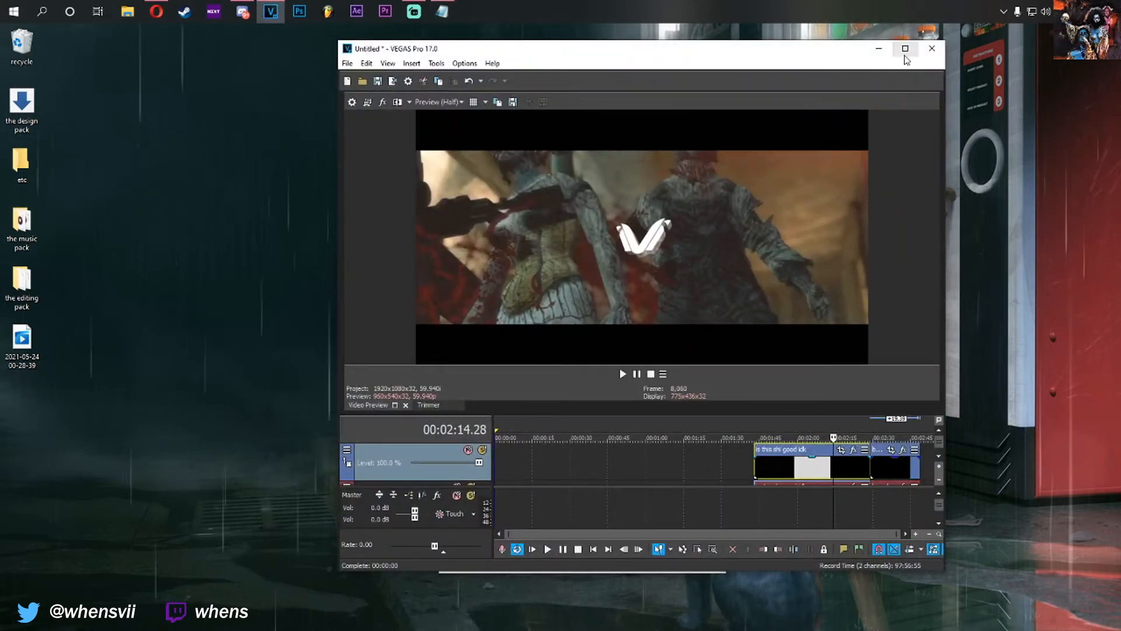
pyautogui.click(904, 54)
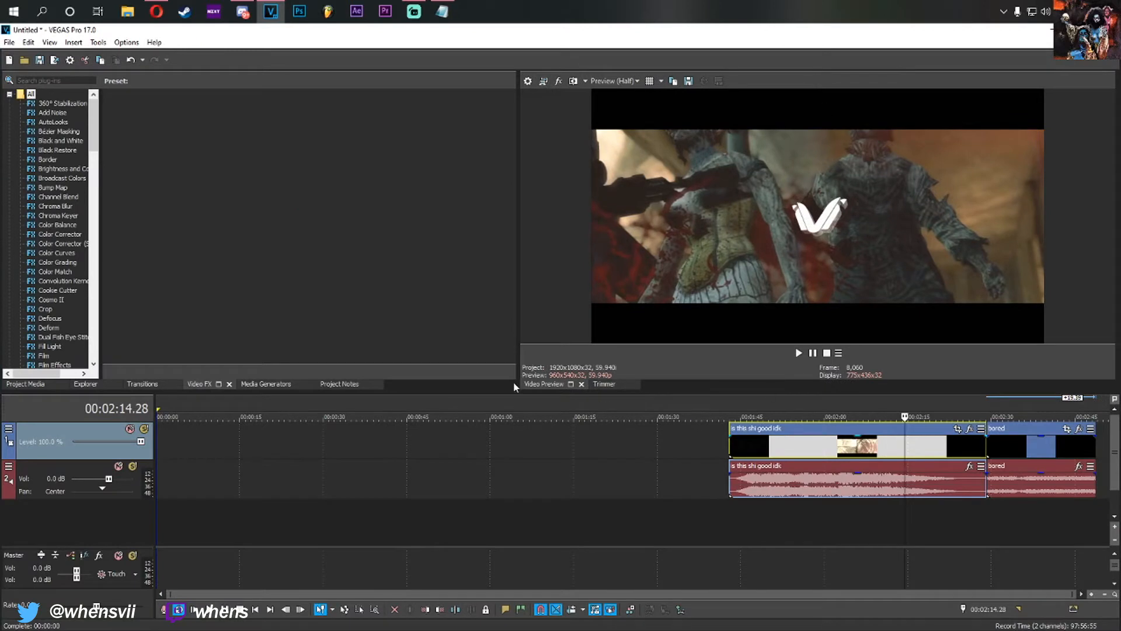
pyautogui.click(750, 456)
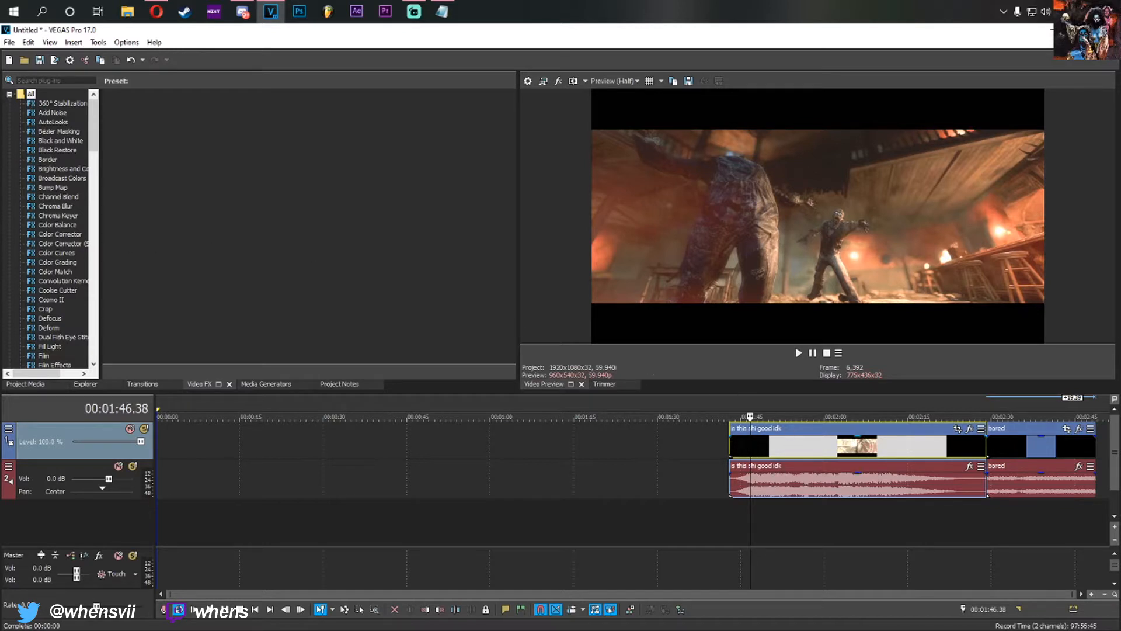
pyautogui.click(529, 455)
pyautogui.click(502, 454)
pyautogui.click(541, 451)
pyautogui.click(489, 441)
pyautogui.click(430, 438)
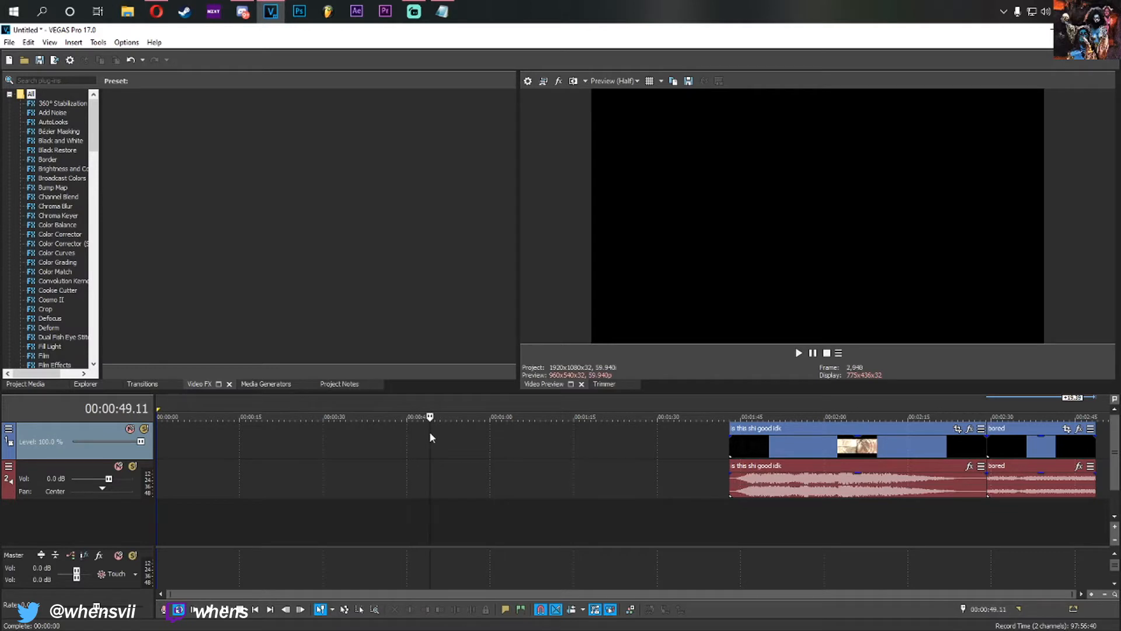
pyautogui.click(448, 476)
pyautogui.click(461, 488)
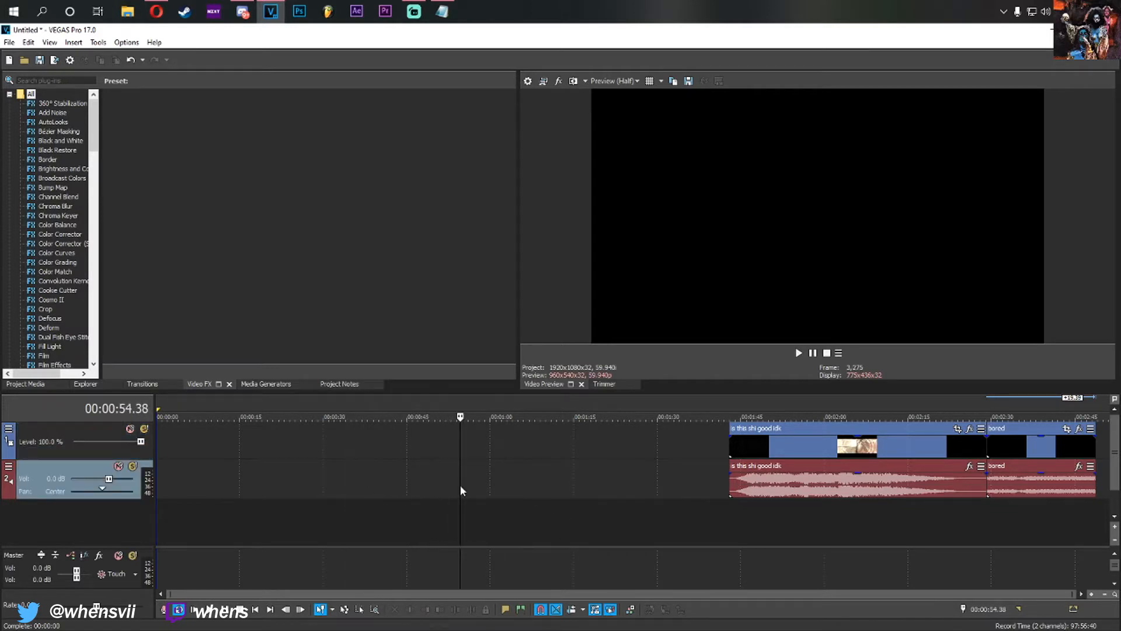
pyautogui.click(479, 493)
pyautogui.click(705, 490)
pyautogui.click(684, 486)
# Delete the audio track from the timeline together with all of its events.
pyautogui.rightClick(616, 477)
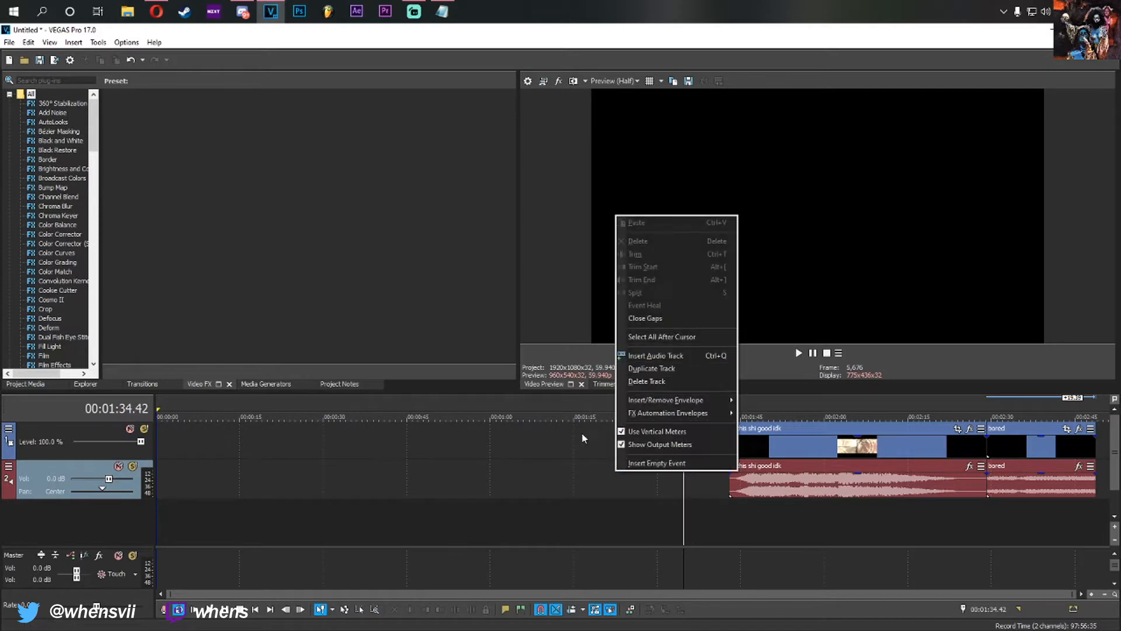
pyautogui.rightClick(595, 477)
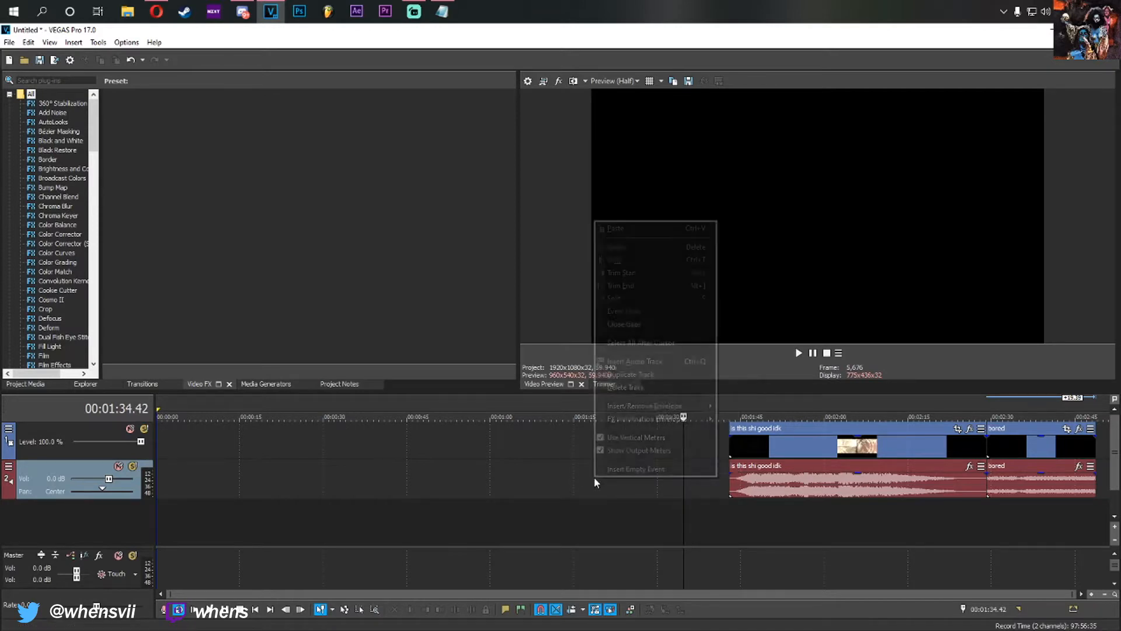
pyautogui.click(640, 388)
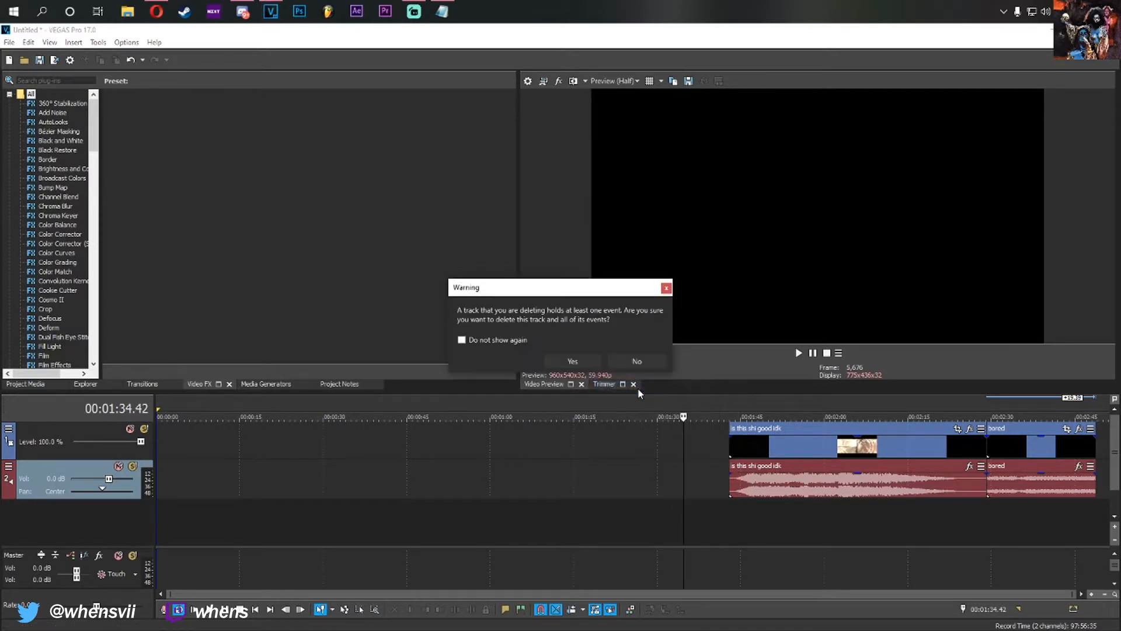
pyautogui.click(583, 362)
# Undo the deletion of the audio track.
pyautogui.click(758, 449)
pyautogui.click(804, 451)
pyautogui.hotkey('ctrl', 'z')
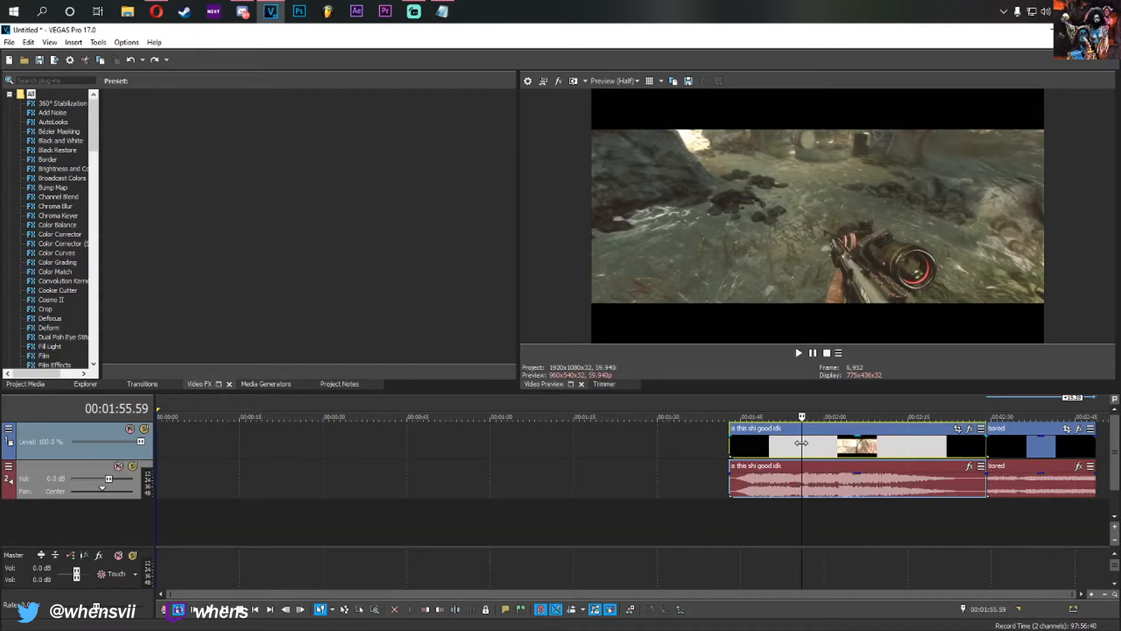
# Lower the audio track's volume to -3.6 dB.
pyautogui.click(813, 485)
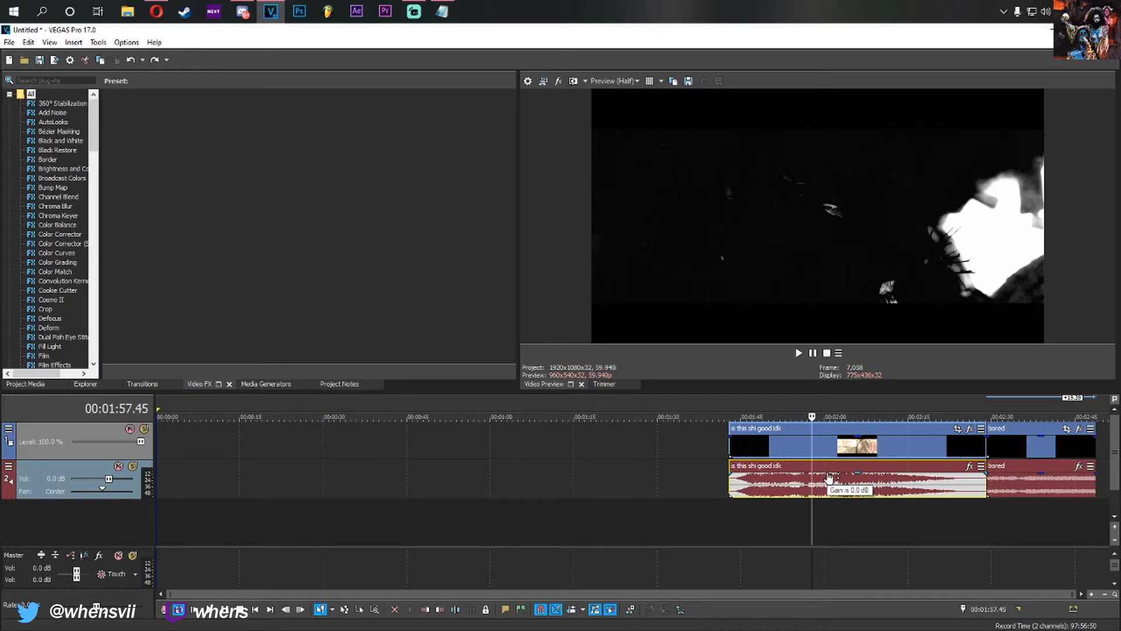
pyautogui.moveTo(829, 477)
pyautogui.mouseDown()
pyautogui.moveTo(849, 499)
pyautogui.moveTo(834, 478)
pyautogui.mouseUp()
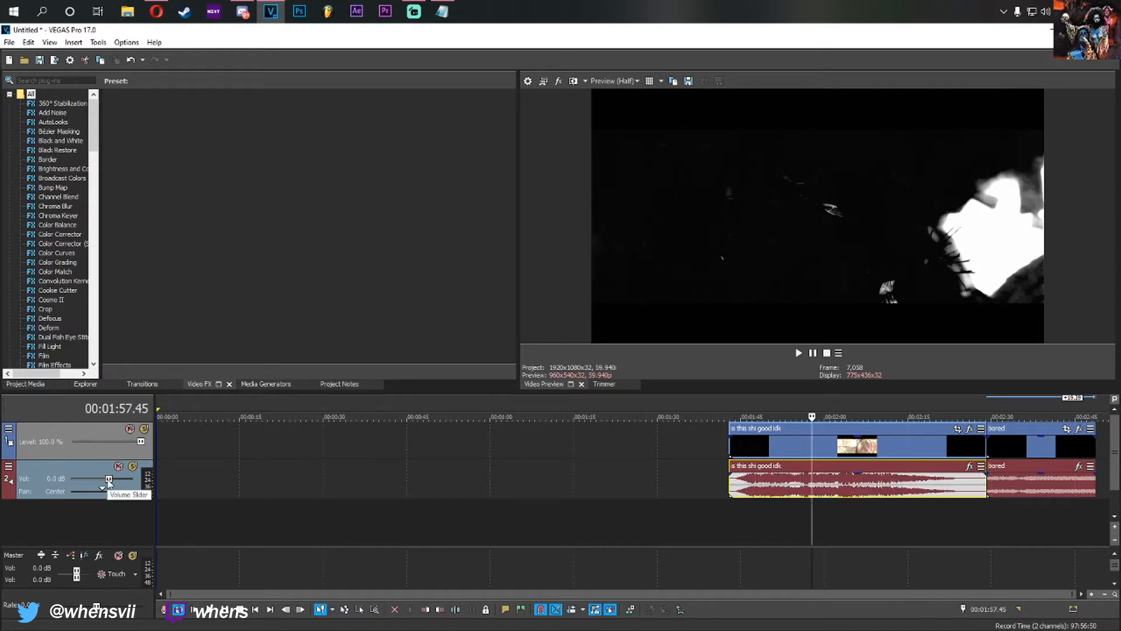
pyautogui.moveTo(109, 479); pyautogui.dragTo(106, 480)
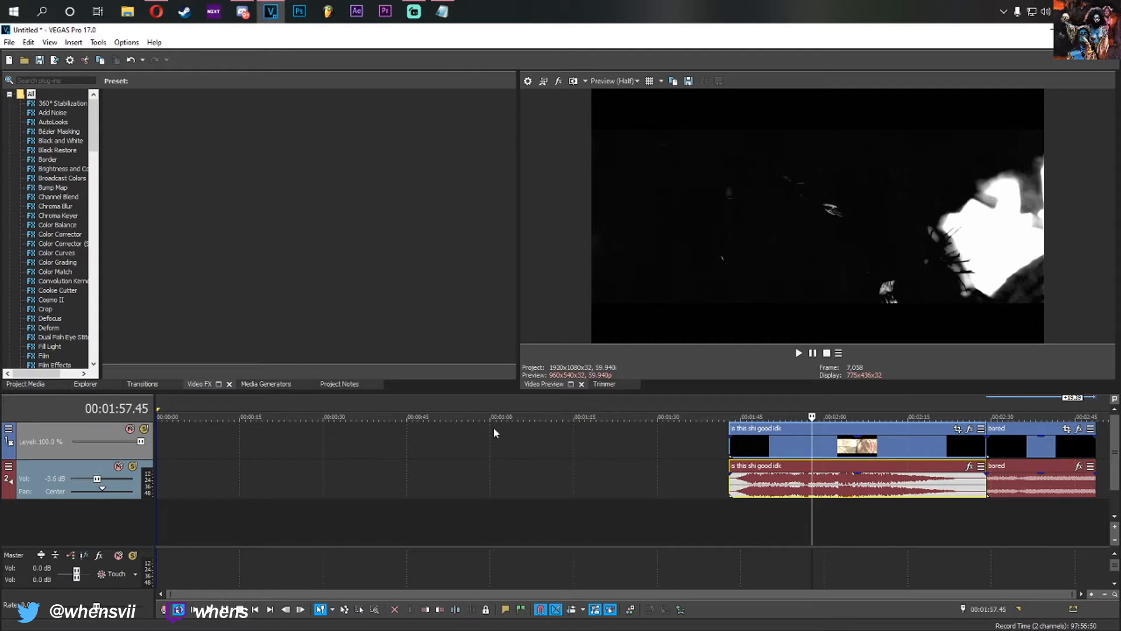
pyautogui.click(780, 514)
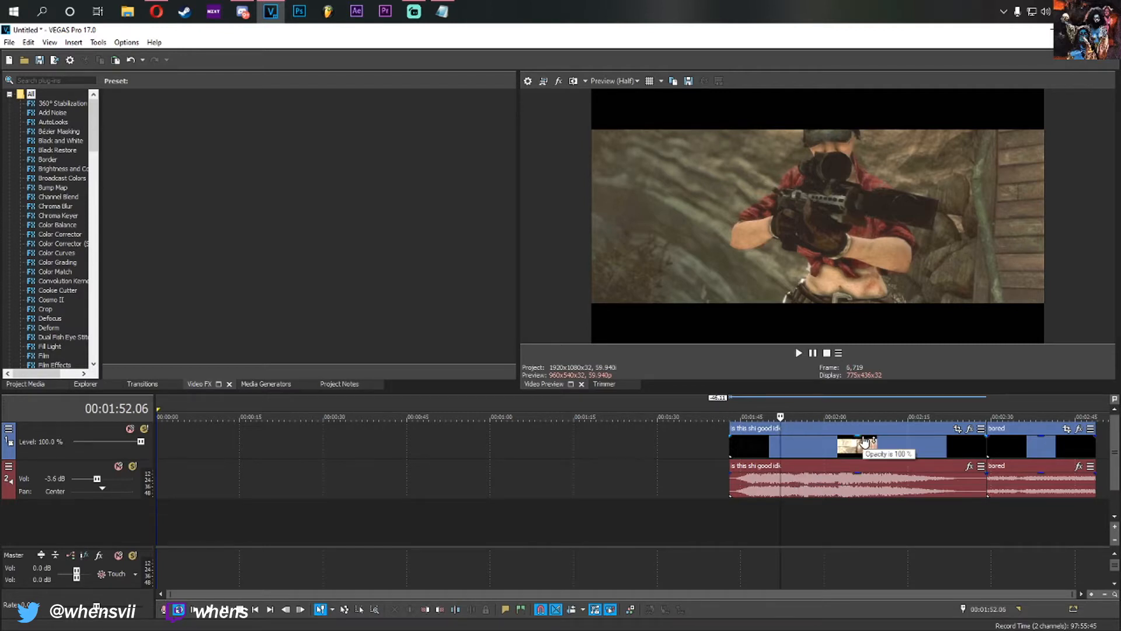
pyautogui.moveTo(865, 440)
pyautogui.mouseDown()
pyautogui.moveTo(892, 459)
pyautogui.moveTo(862, 435)
pyautogui.mouseUp()
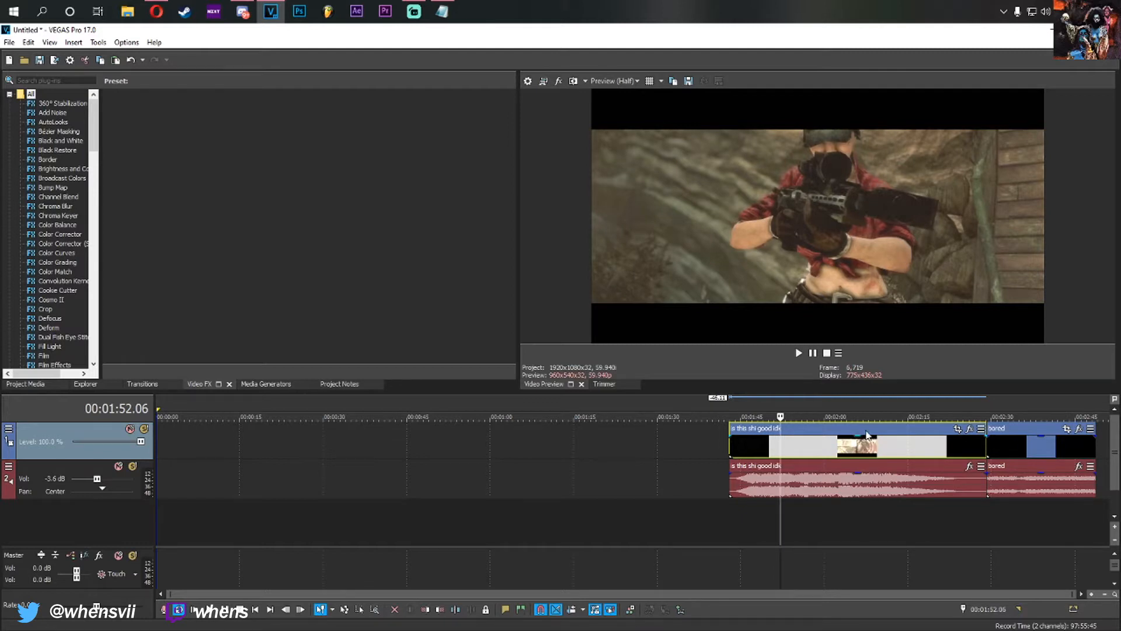
pyautogui.press('space')
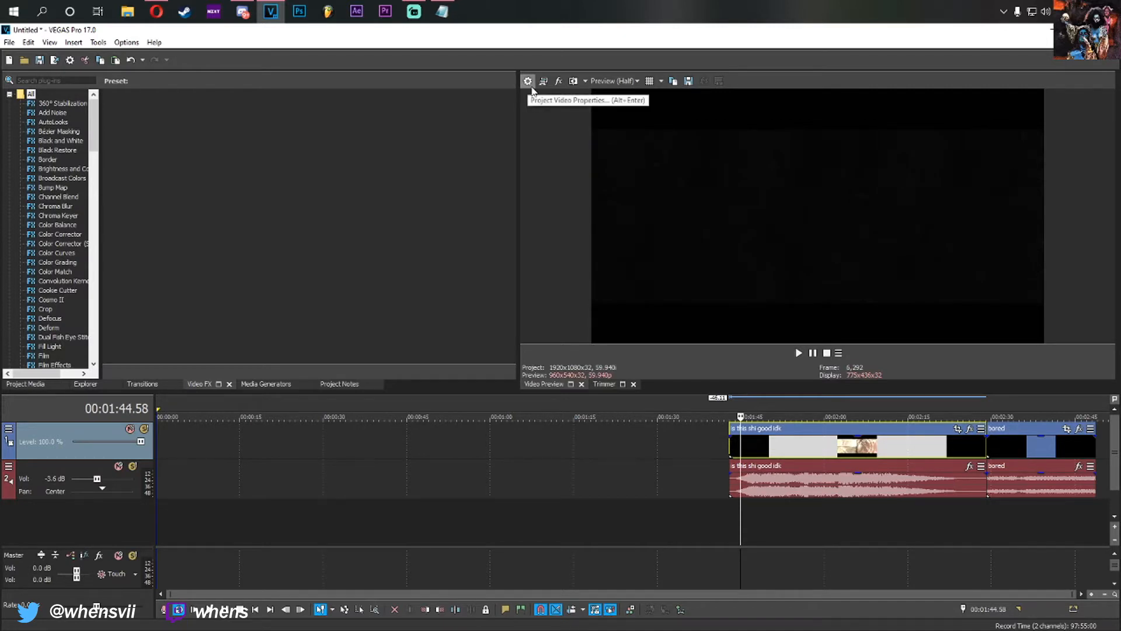
# Try 29.970 (NTSC) as the project frame rate, set it back to 59.940 (Double NTSC), and apply the video properties with resample disabled.
pyautogui.click(529, 85)
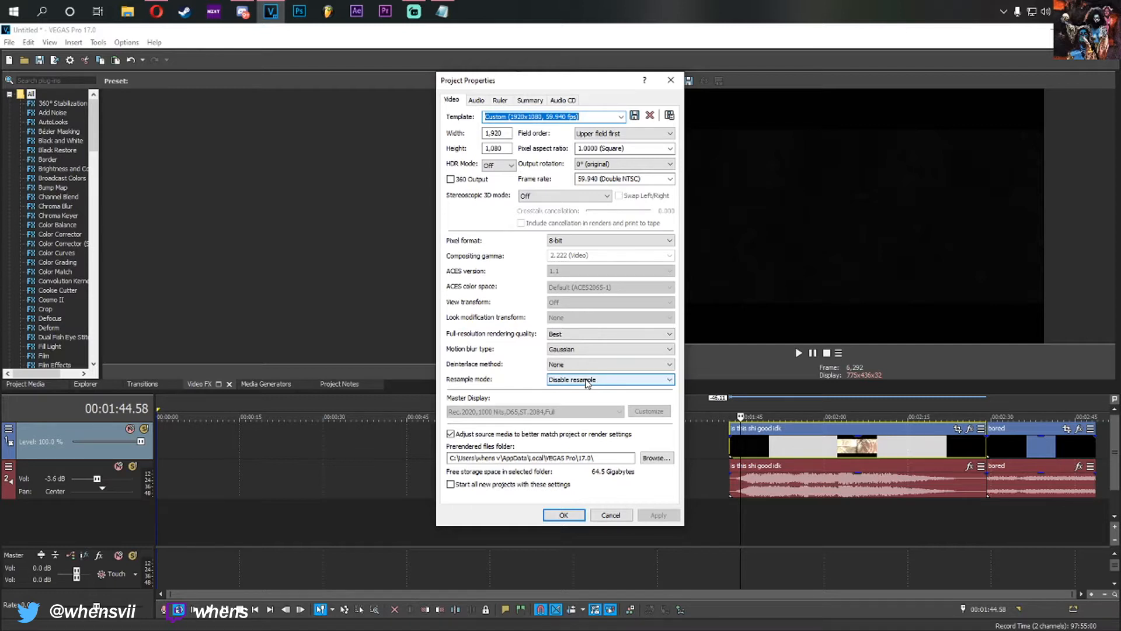
pyautogui.doubleClick(587, 383)
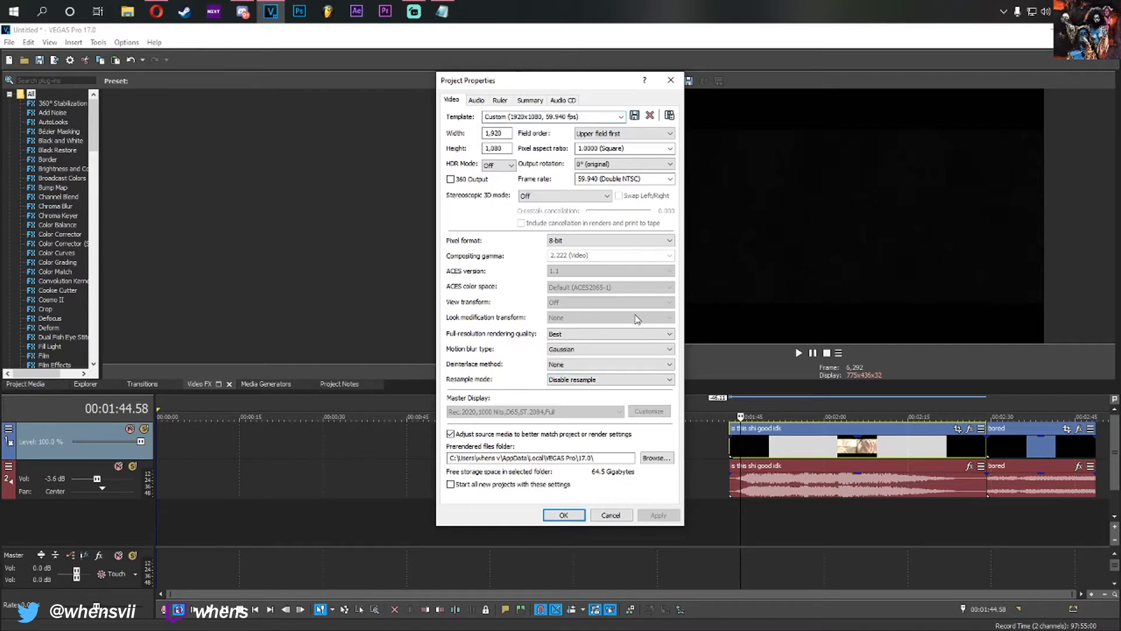
pyautogui.click(643, 178)
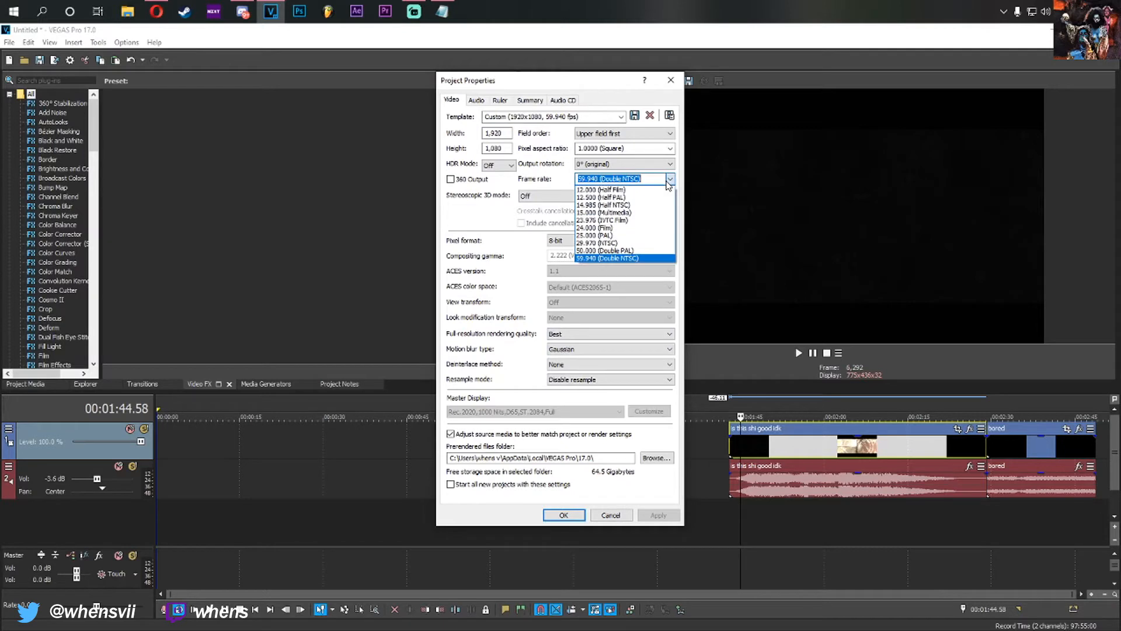
pyautogui.click(604, 244)
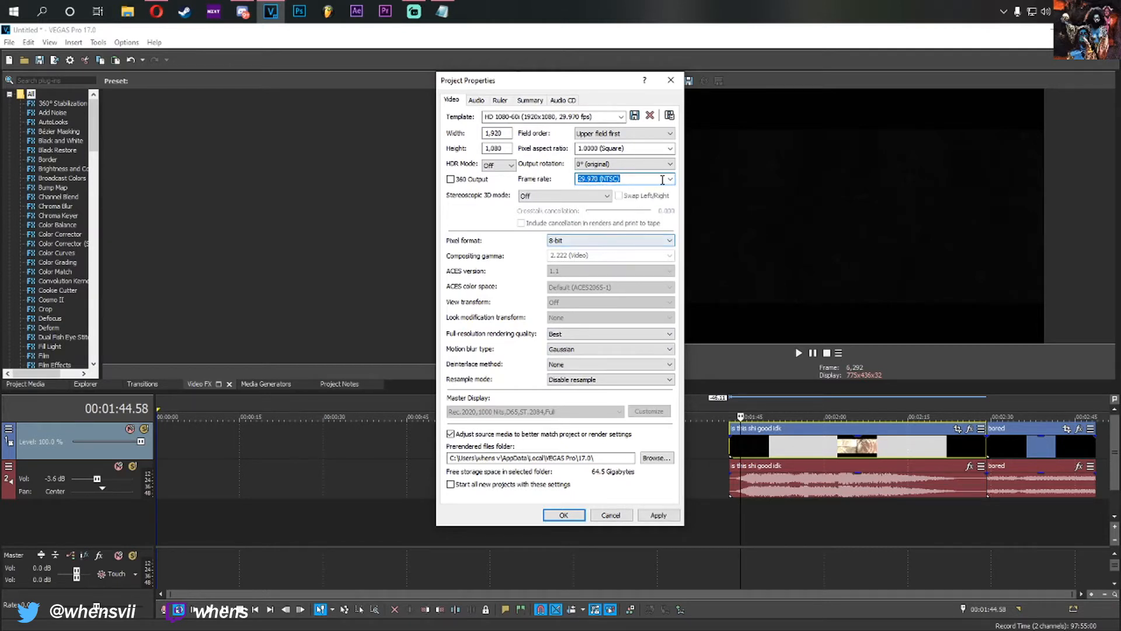
pyautogui.click(671, 179)
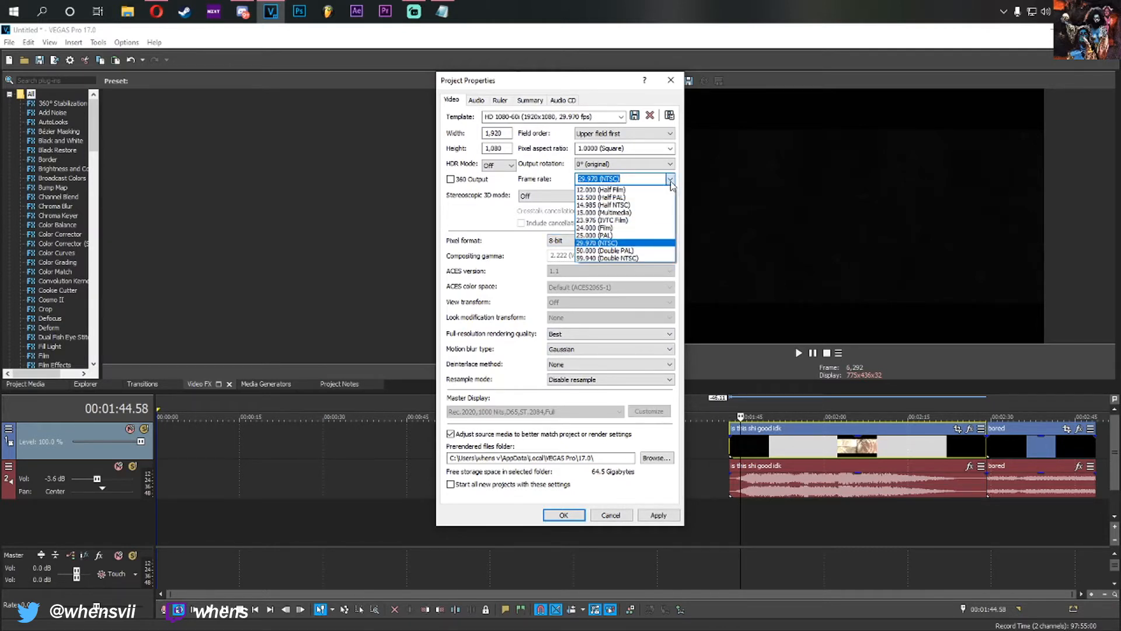
pyautogui.click(602, 259)
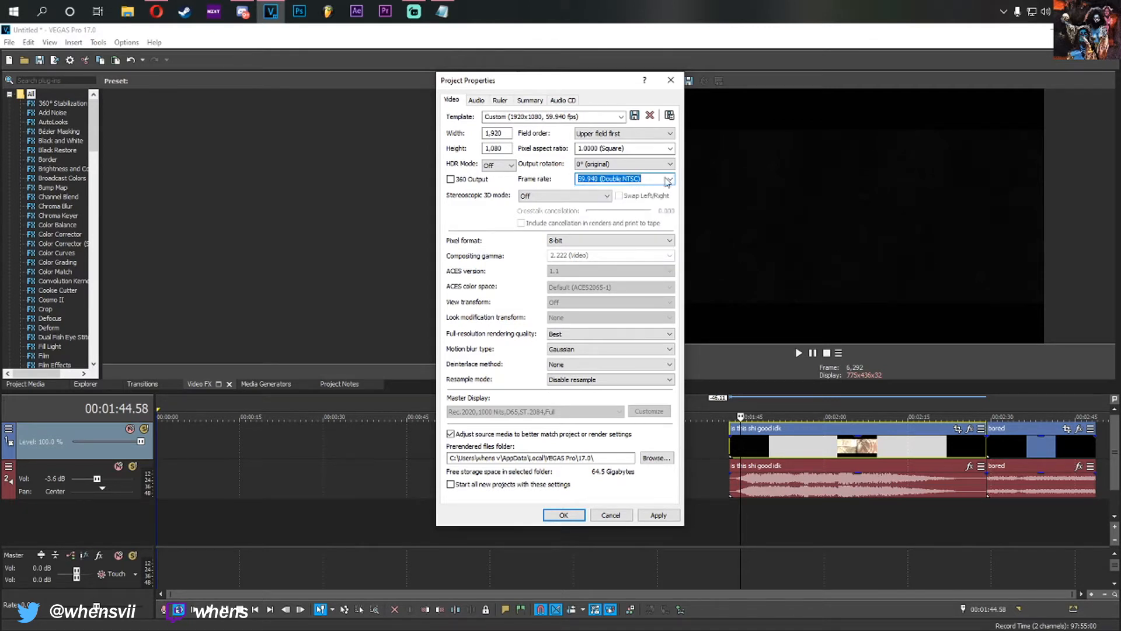
pyautogui.click(658, 515)
pyautogui.click(564, 515)
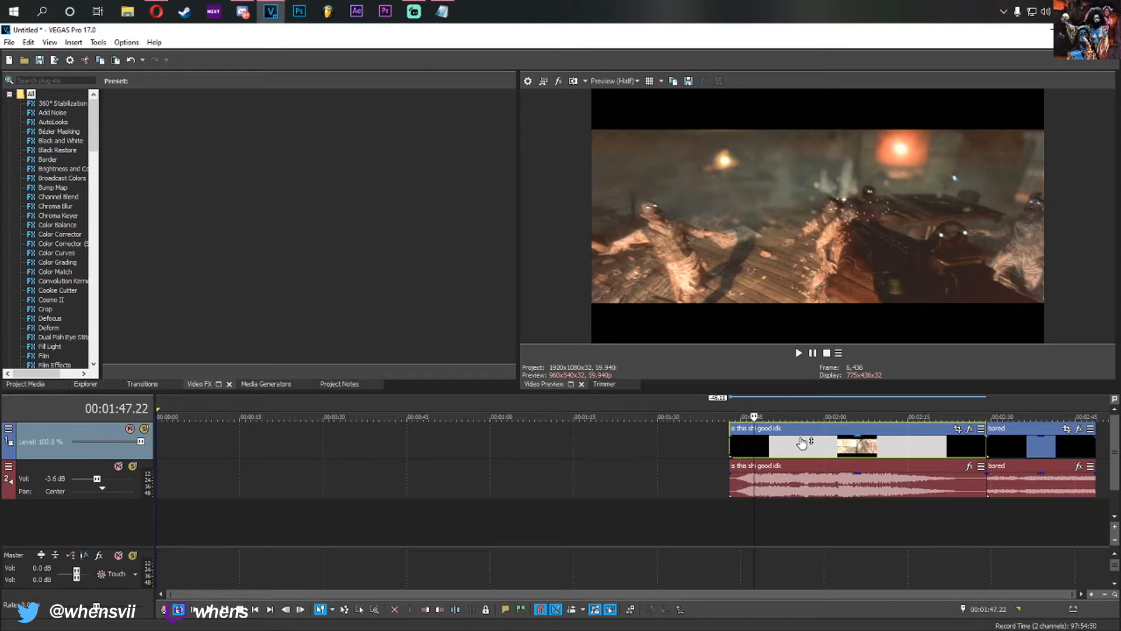
# Disable resample for the first video event, "is this shi good idk".
pyautogui.rightClick(772, 449)
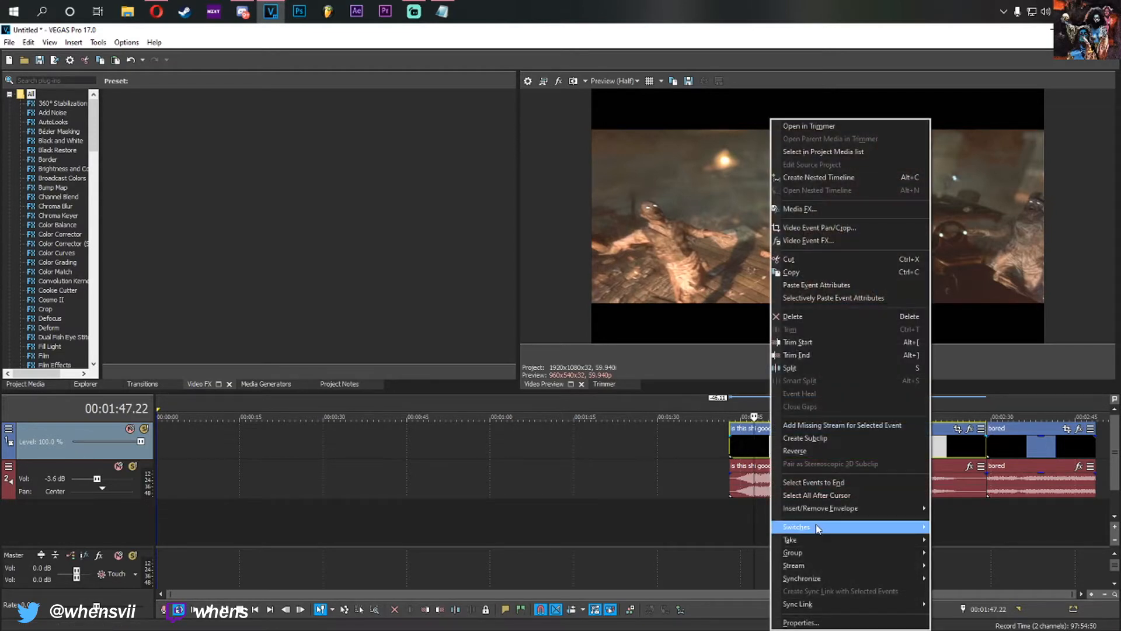
pyautogui.moveTo(817, 528)
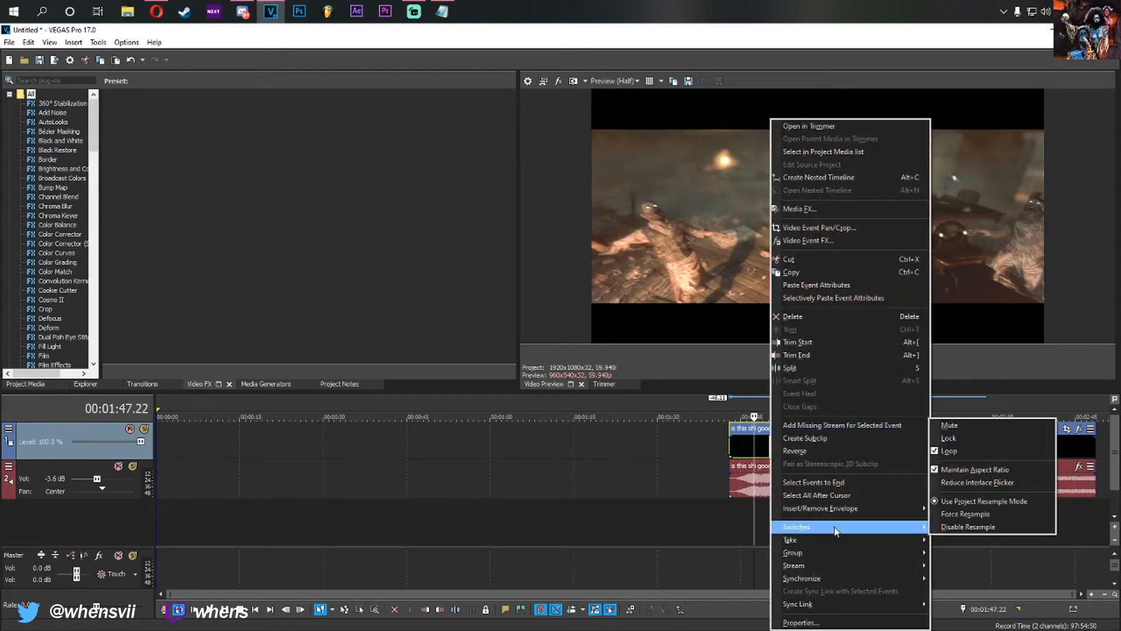
pyautogui.rightClick(760, 446)
pyautogui.click(758, 449)
pyautogui.click(779, 445)
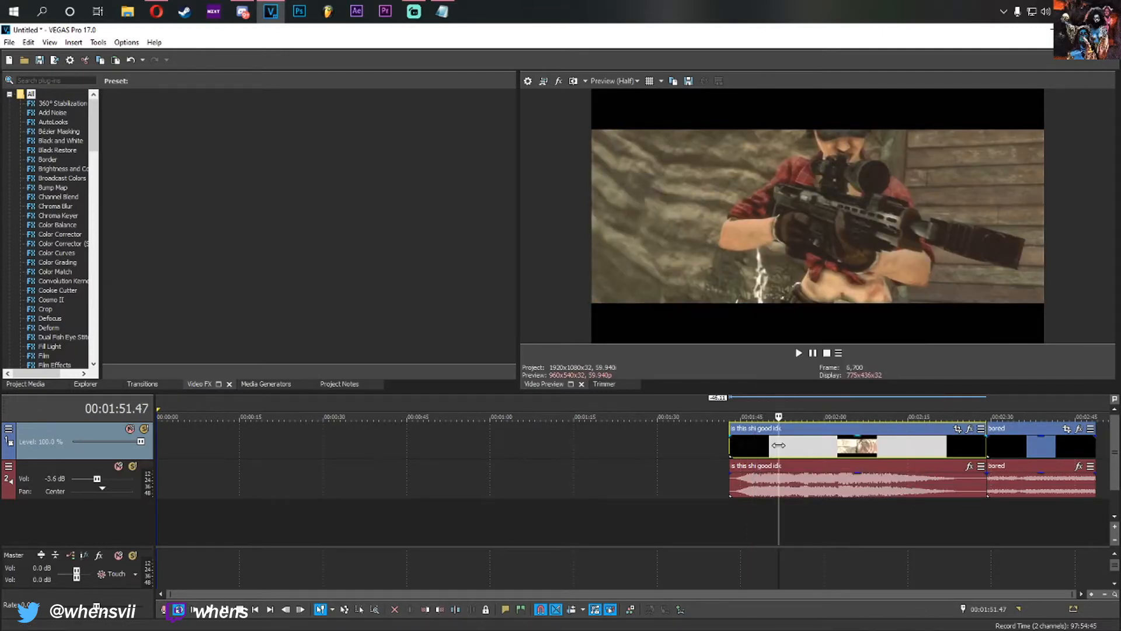
pyautogui.rightClick(779, 445)
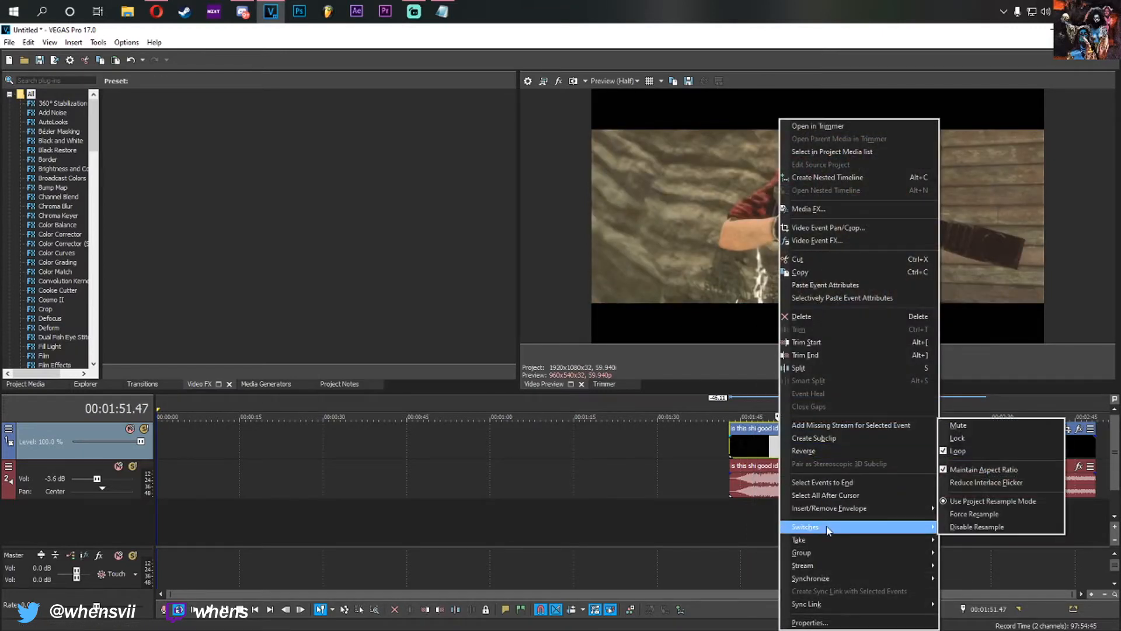
pyautogui.moveTo(920, 530)
pyautogui.click(968, 526)
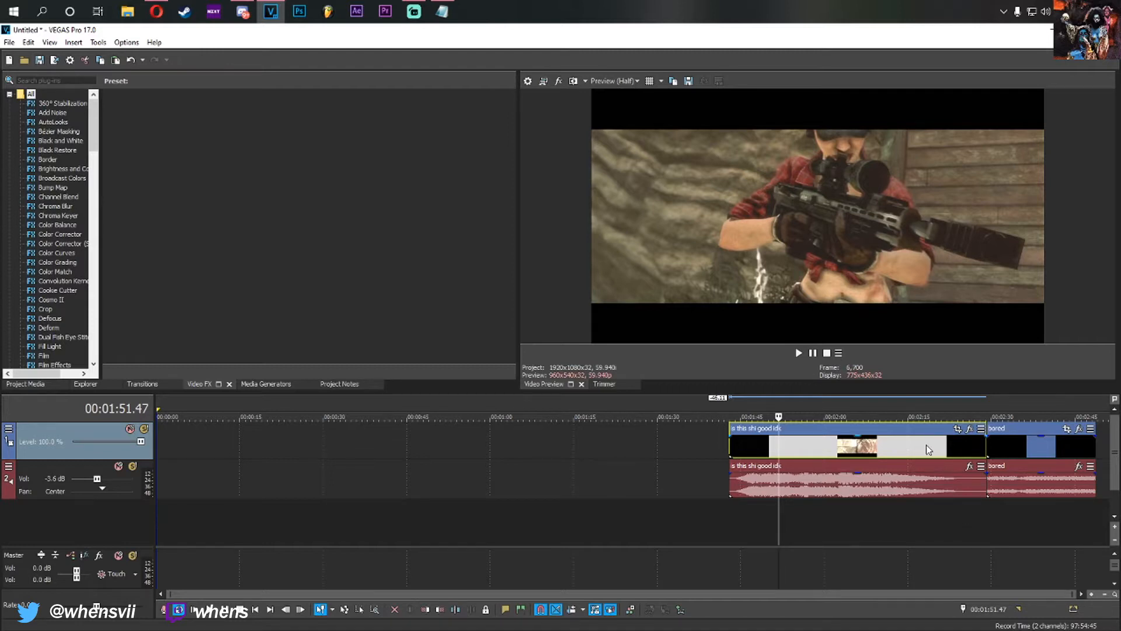
# Disable resample for the second video event, "bored".
pyautogui.rightClick(1018, 453)
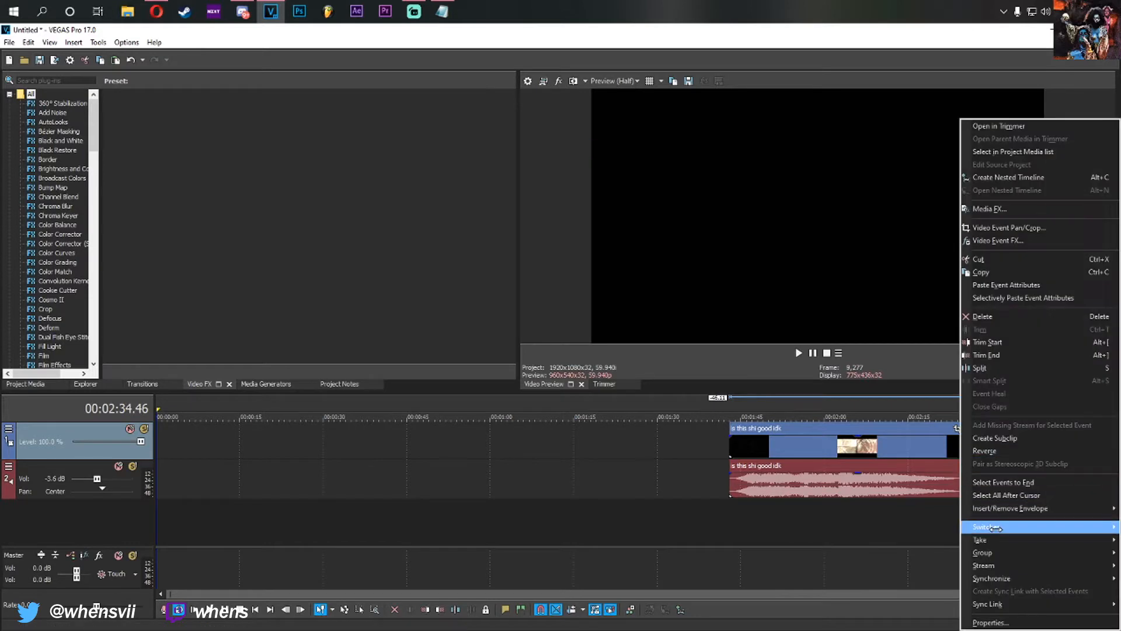
pyautogui.moveTo(995, 527)
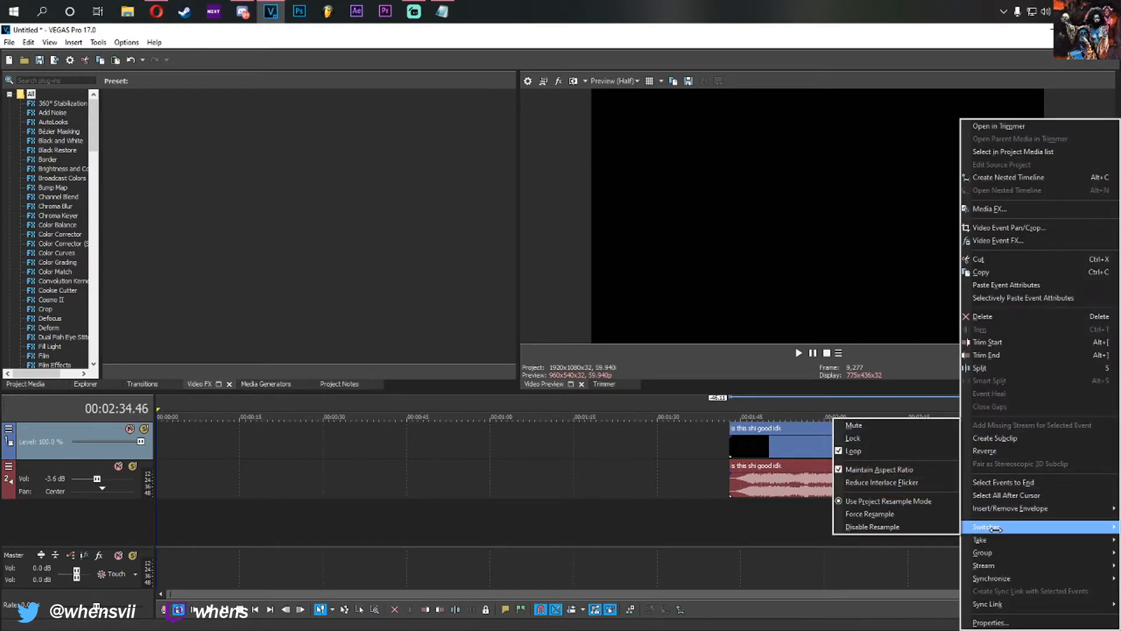
pyautogui.click(895, 527)
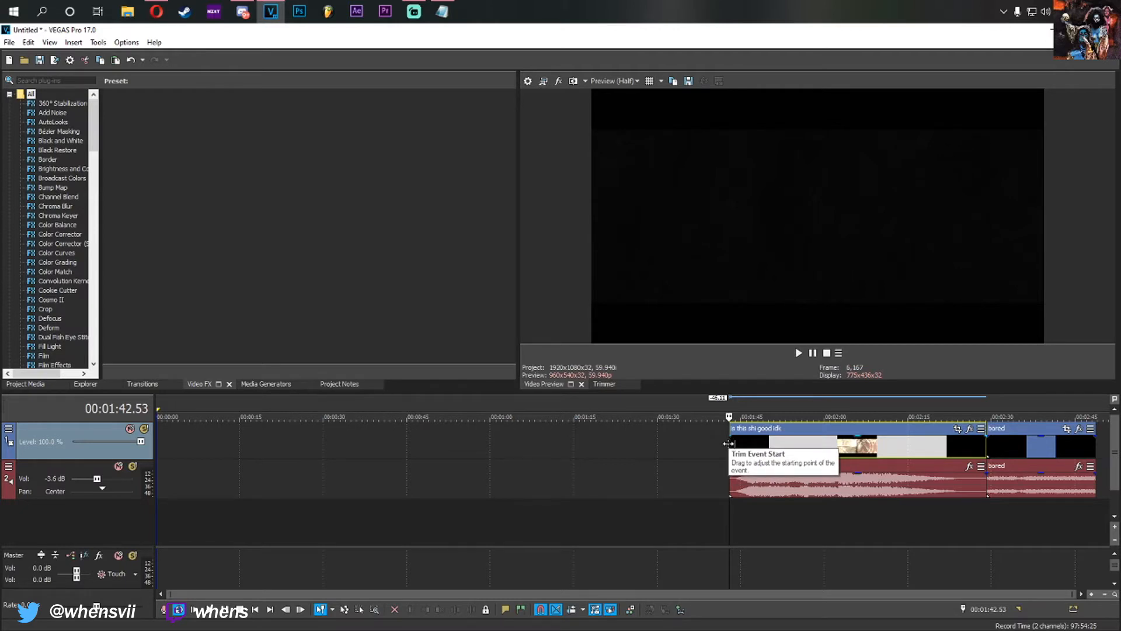
# Split the first video event, "is this shi good idk", at 00:02:09.49.
pyautogui.moveTo(730, 445)
pyautogui.mouseDown()
pyautogui.moveTo(786, 449)
pyautogui.moveTo(730, 451)
pyautogui.mouseUp()
pyautogui.moveTo(988, 436)
pyautogui.mouseDown()
pyautogui.moveTo(926, 446)
pyautogui.moveTo(988, 446)
pyautogui.mouseUp()
pyautogui.click(898, 453)
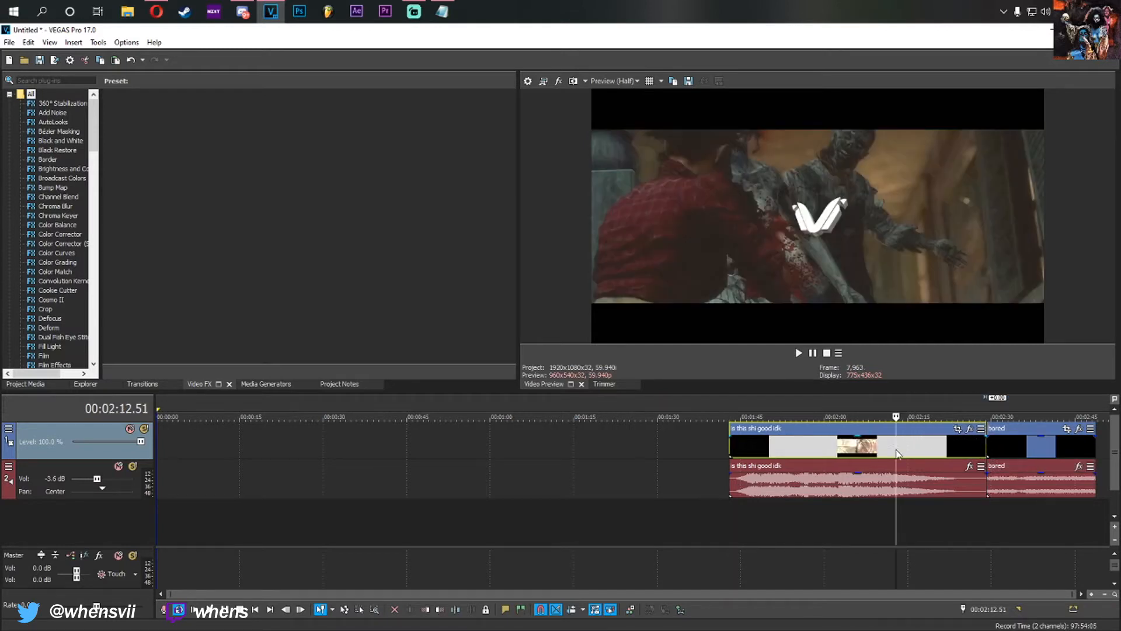
pyautogui.click(879, 447)
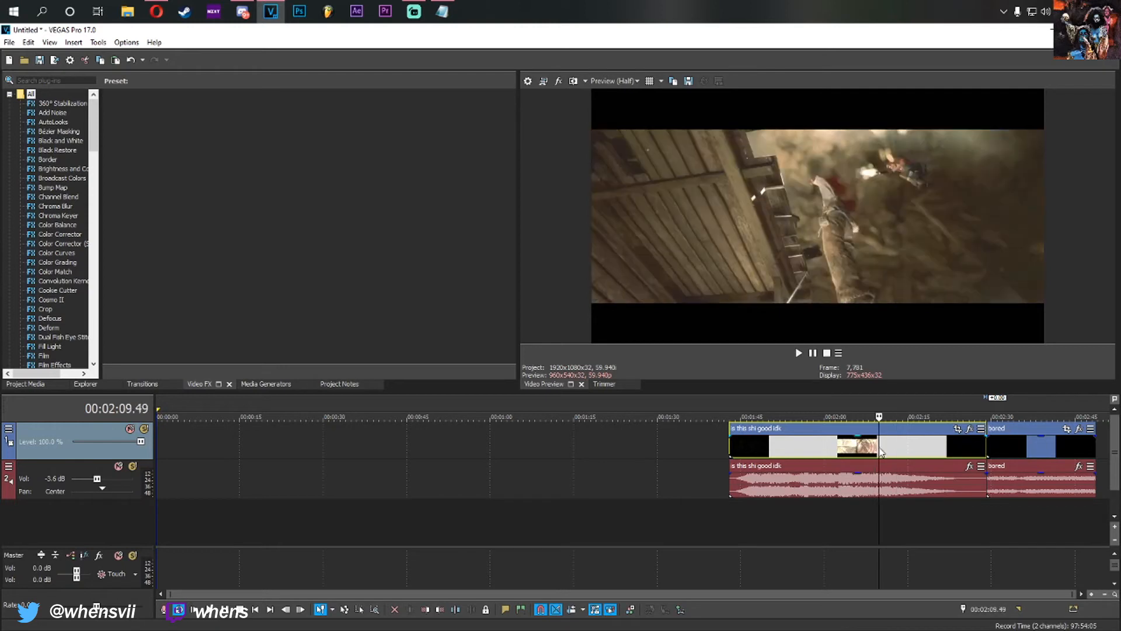
pyautogui.press('s')
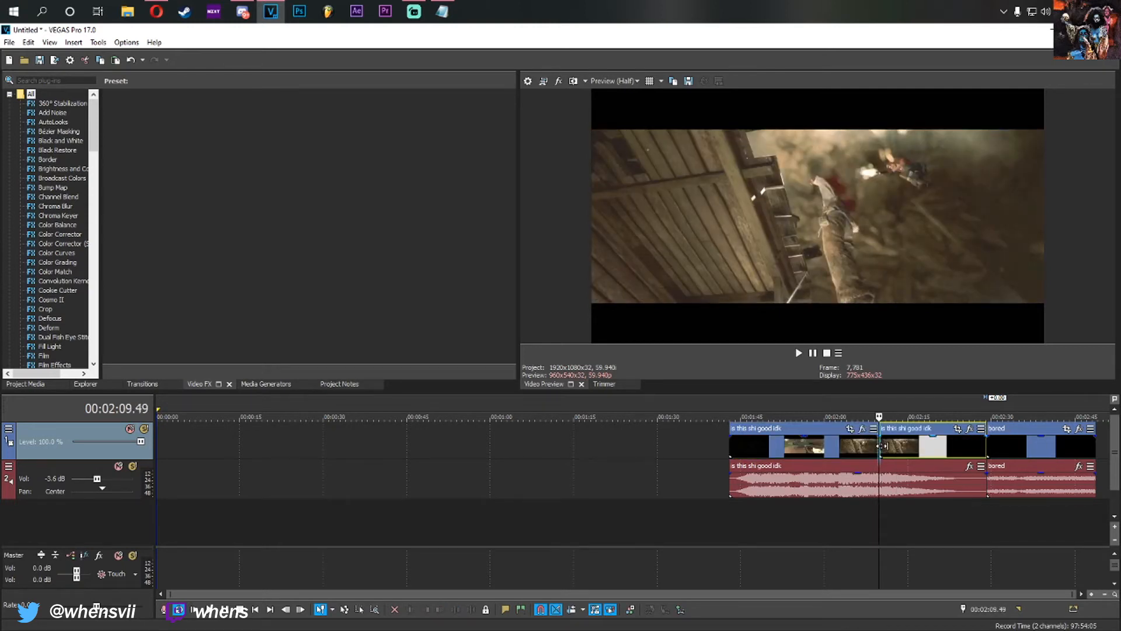
# Try trimming the start of the second piece of the split video event, and undo both the trim and the split.
pyautogui.moveTo(881, 446); pyautogui.dragTo(898, 445)
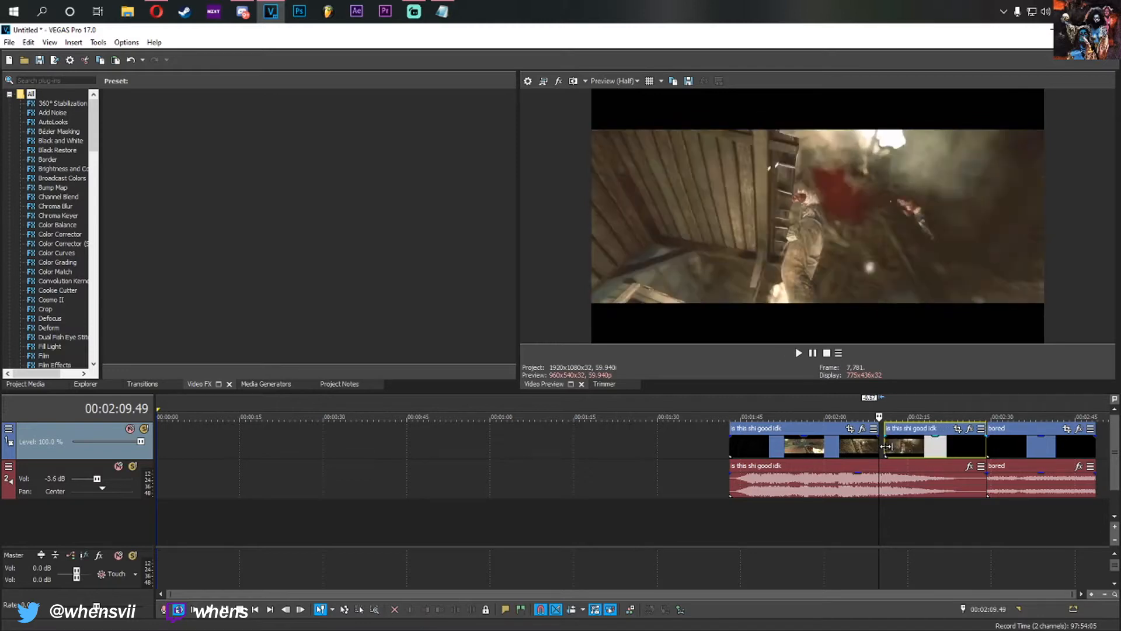
pyautogui.hotkey('ctrl', 'z')
pyautogui.hotkey('ctrl', 'z')
# Split the first video event, "is this shi good idk", at 00:02:09.55.
pyautogui.click(752, 450)
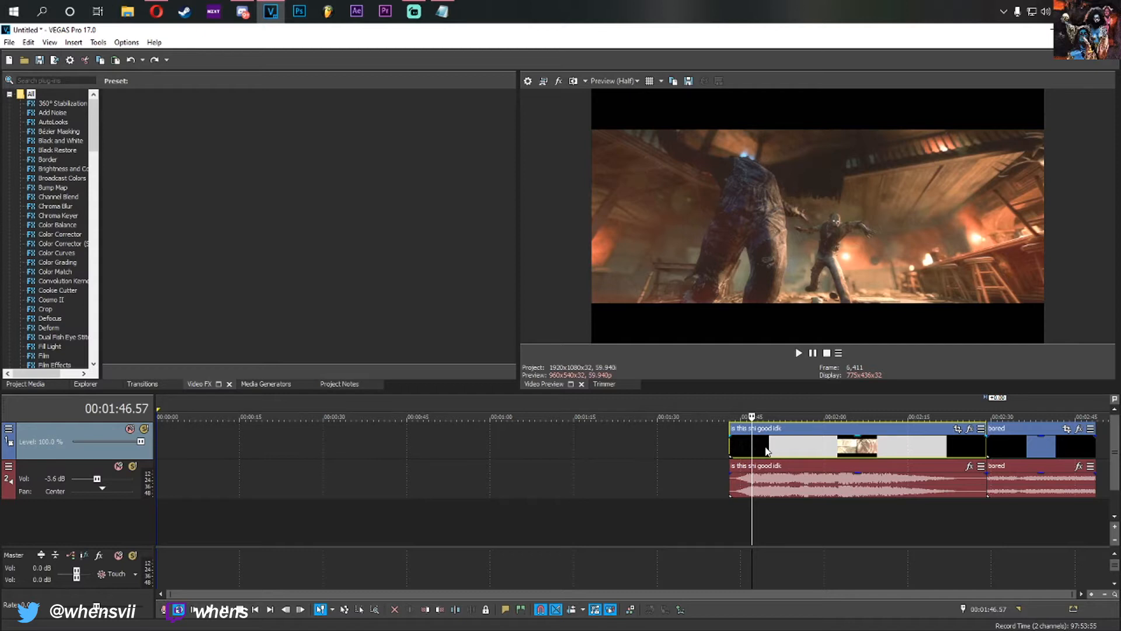
pyautogui.click(880, 448)
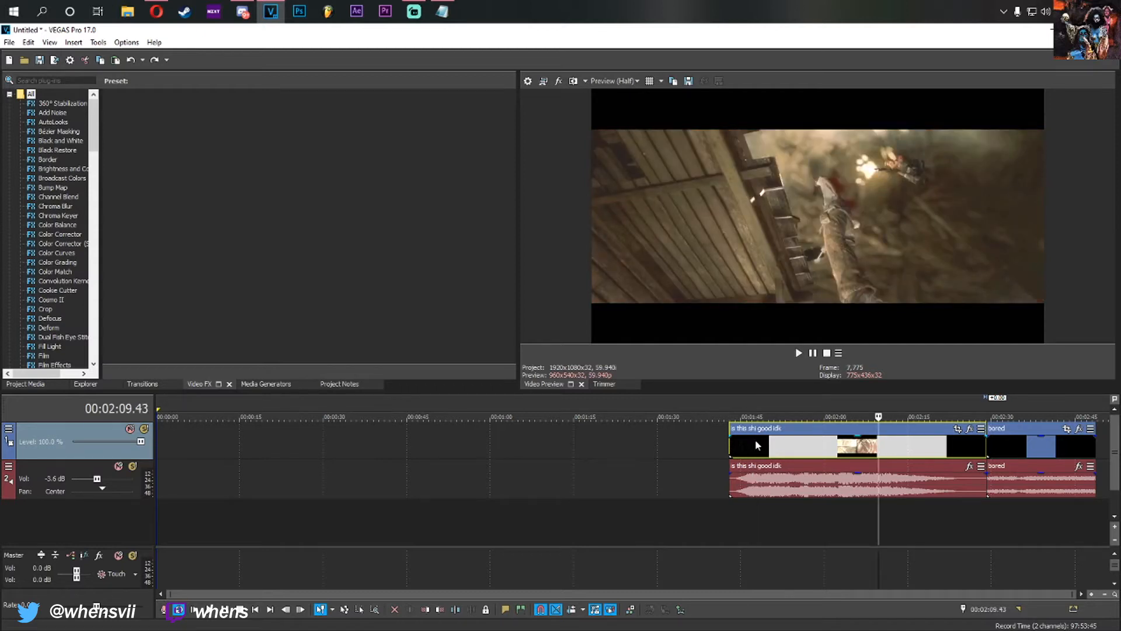
pyautogui.hotkey('ctrl', 'Left')
pyautogui.click(880, 448)
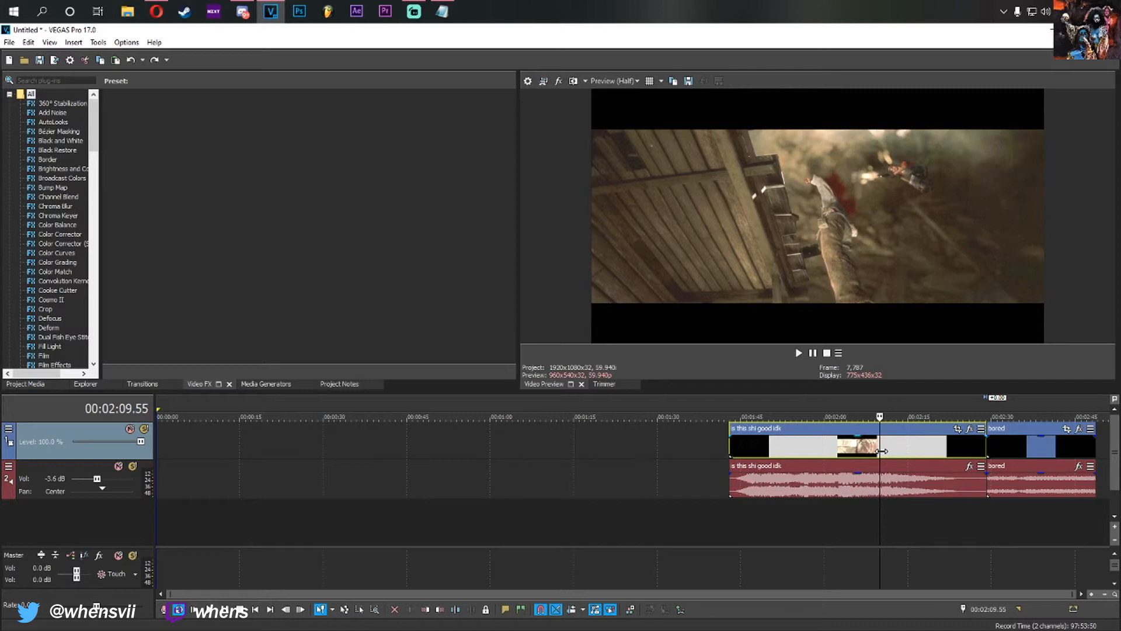
pyautogui.press('s')
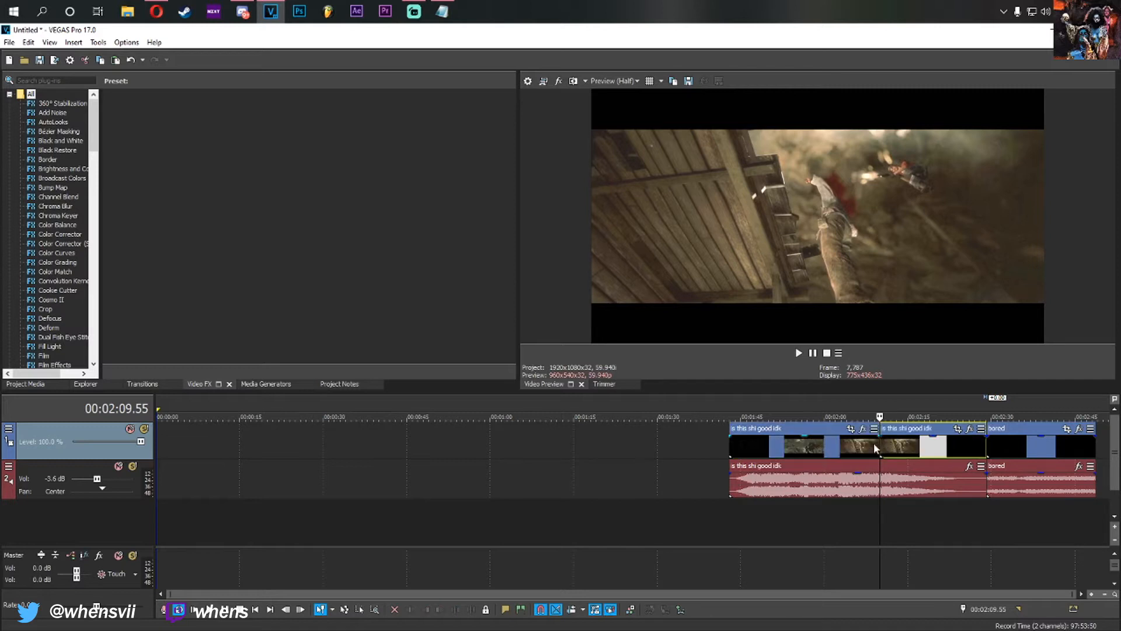
# Delete the piece before the split, and extend the remaining piece's start back to where the audio event begins.
pyautogui.click(844, 447)
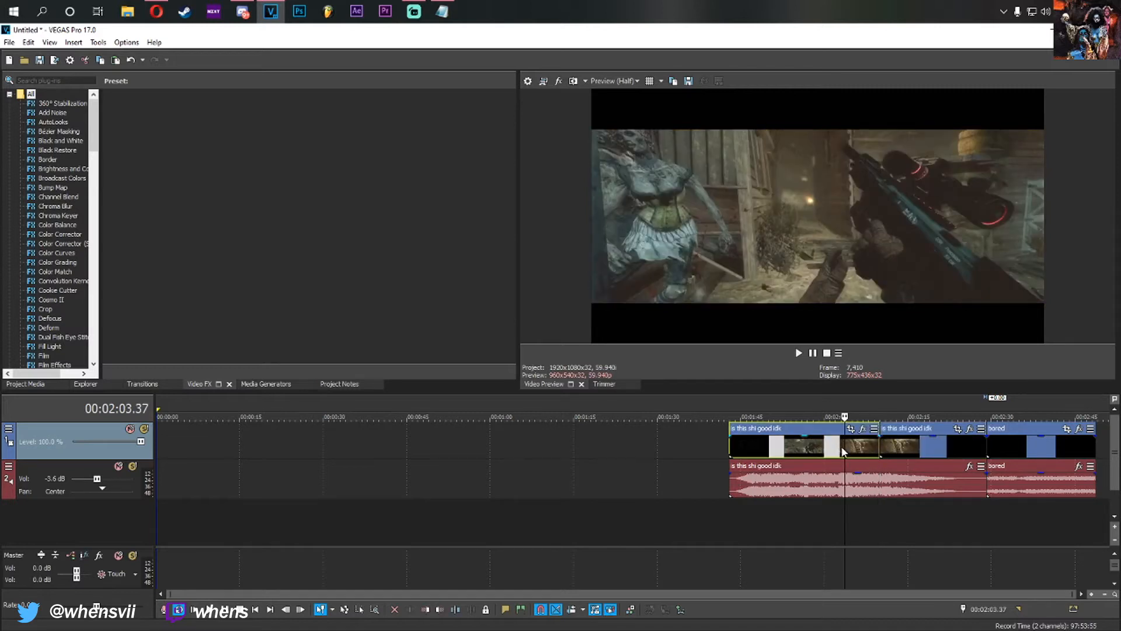
pyautogui.click(819, 448)
pyautogui.click(805, 447)
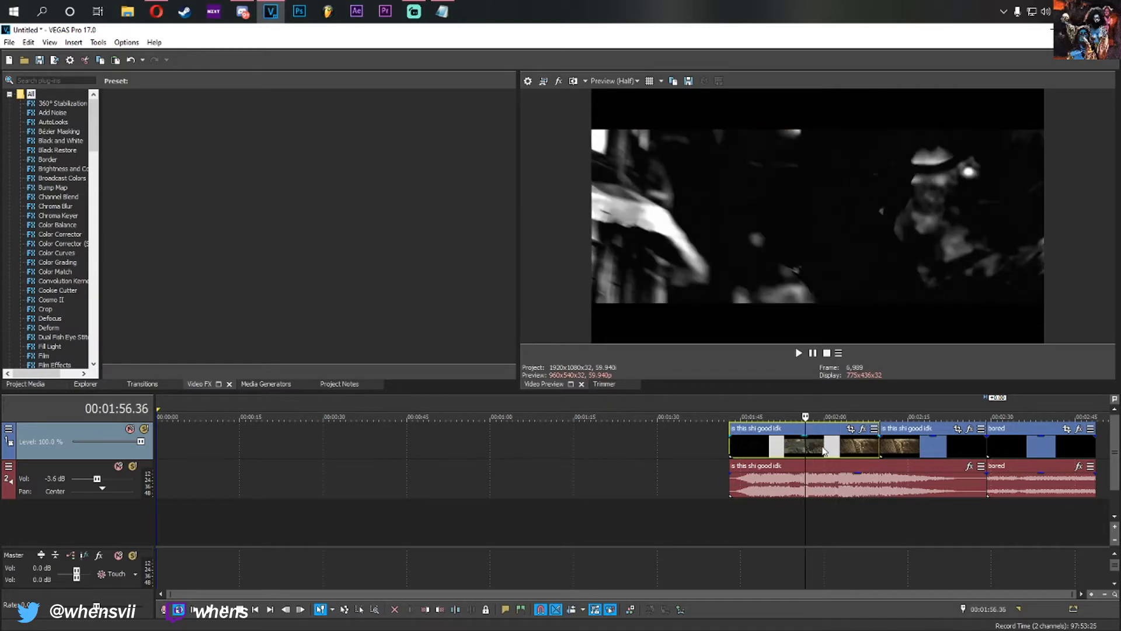
pyautogui.rightClick(824, 450)
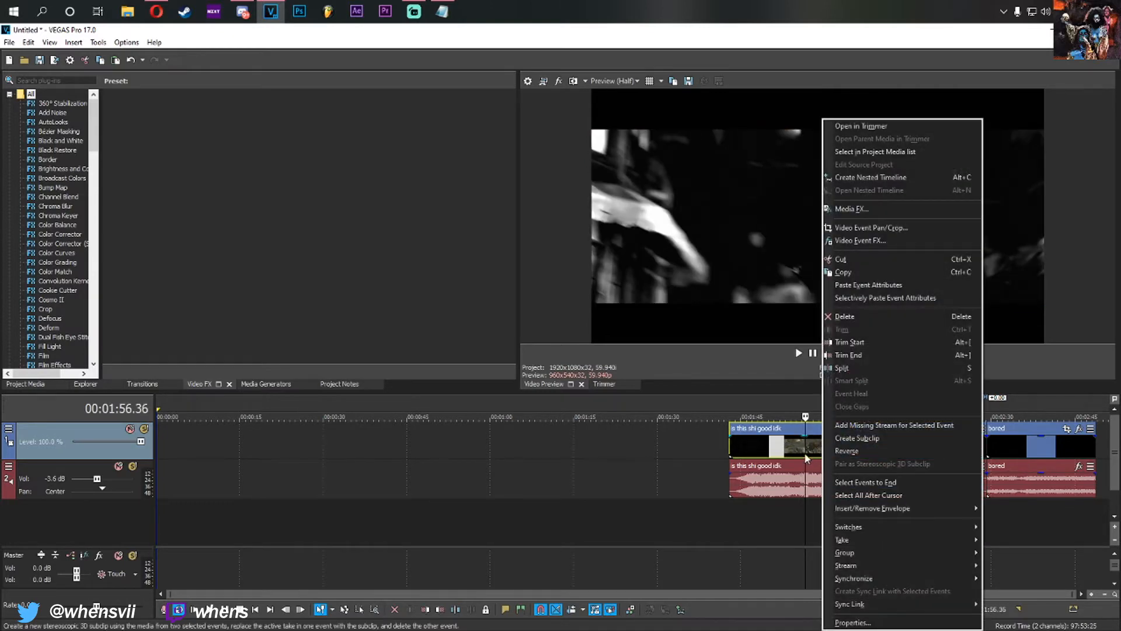
pyautogui.click(853, 318)
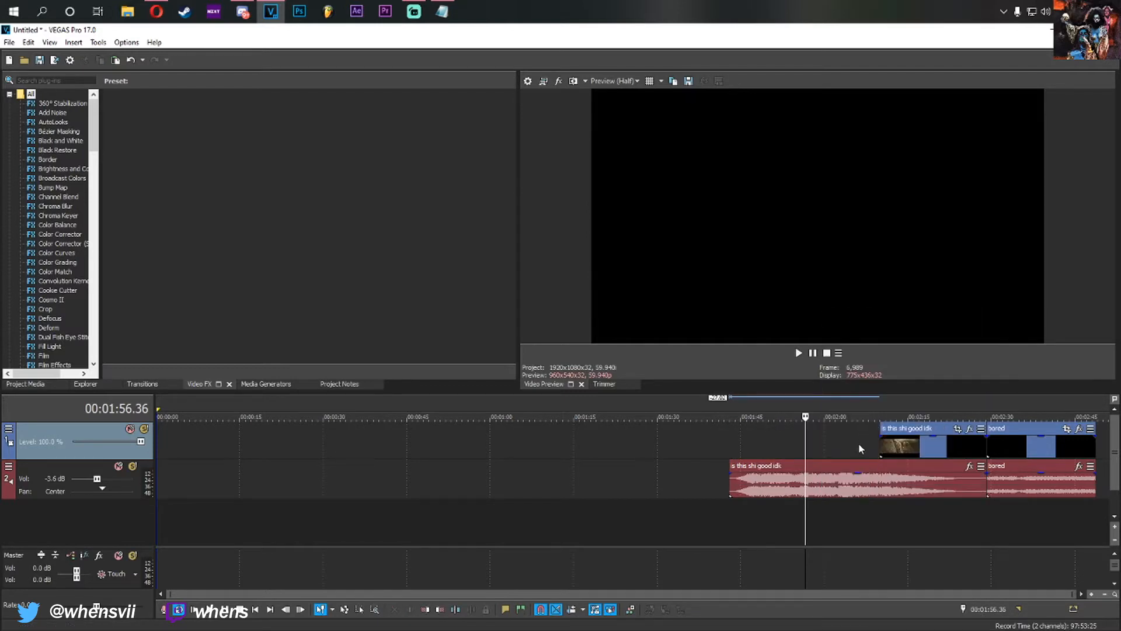
pyautogui.moveTo(881, 446); pyautogui.dragTo(731, 455)
pyautogui.click(826, 445)
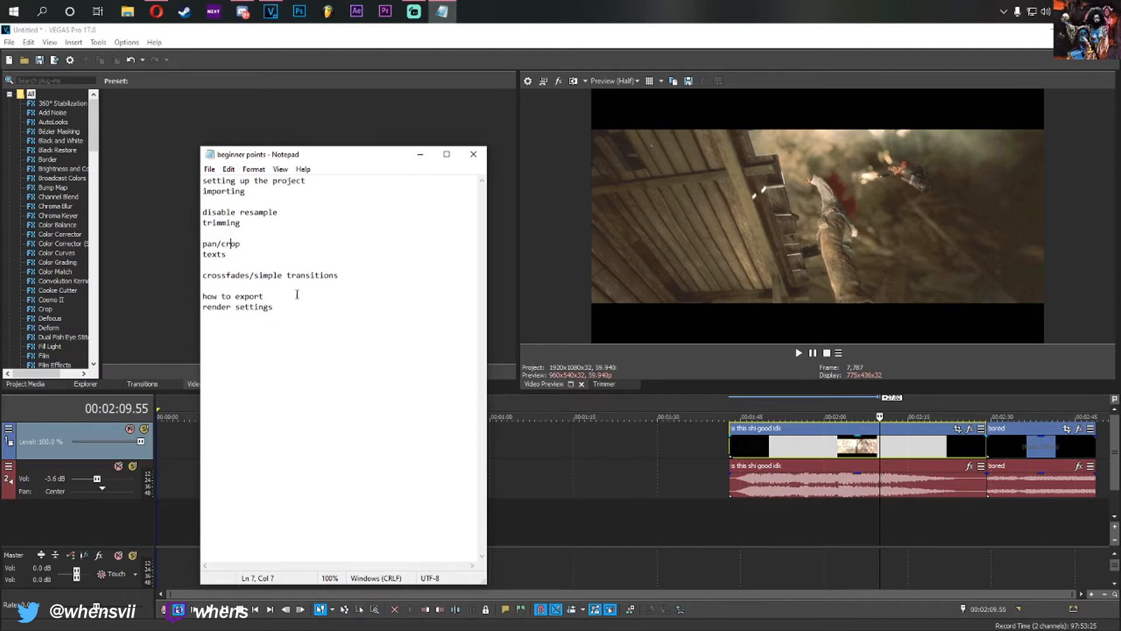
# Minimize the notes window and show the Titles & Text presets among the media generators.
pyautogui.click(420, 155)
pyautogui.click(200, 384)
pyautogui.click(271, 385)
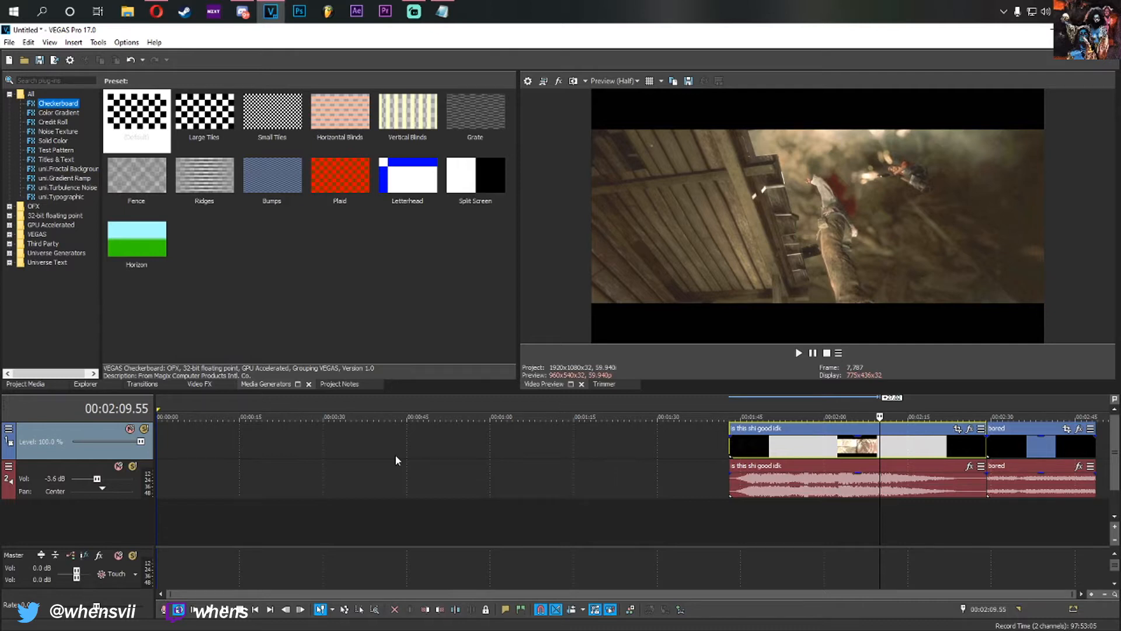
pyautogui.click(59, 160)
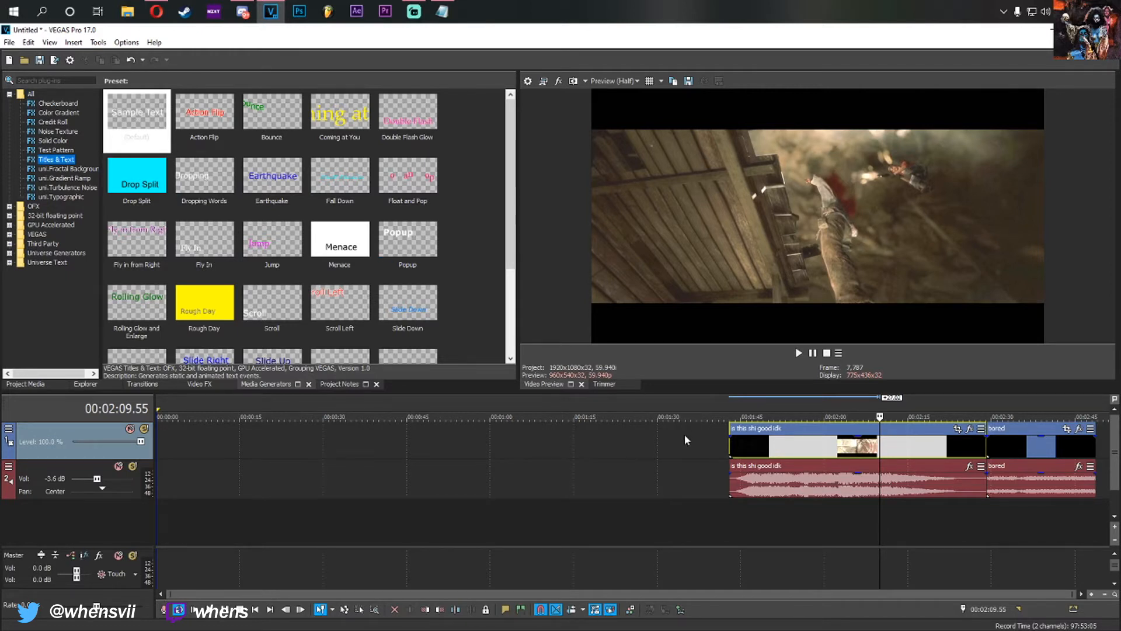
# Insert a new video track above the footage and place the default Titles & Text preset on it near the first clip's start.
pyautogui.click(765, 445)
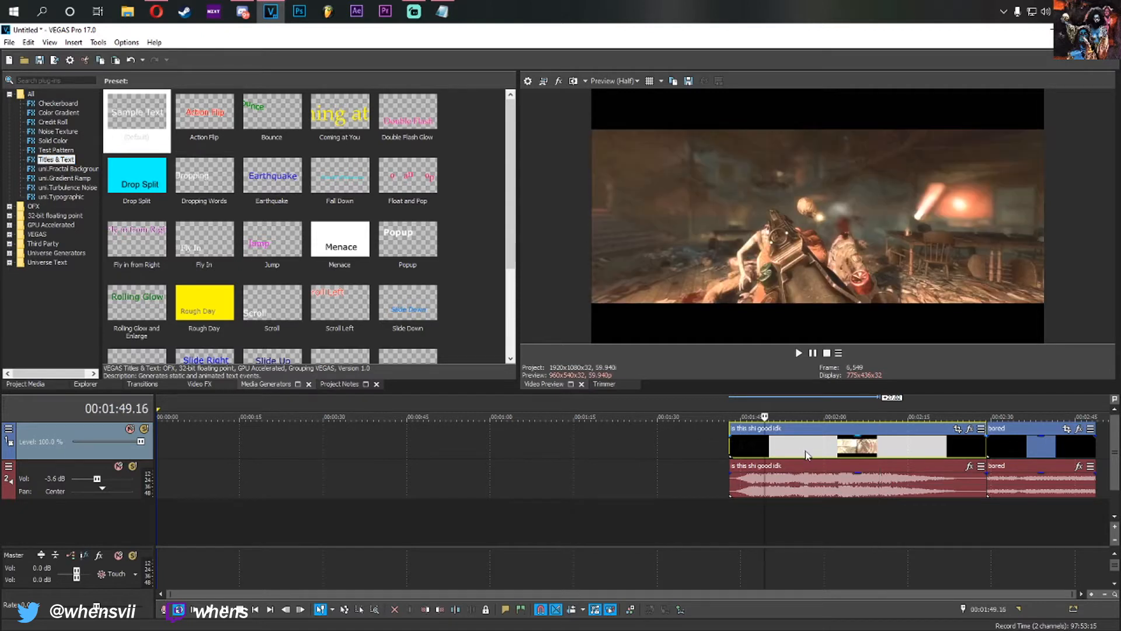
pyautogui.click(805, 454)
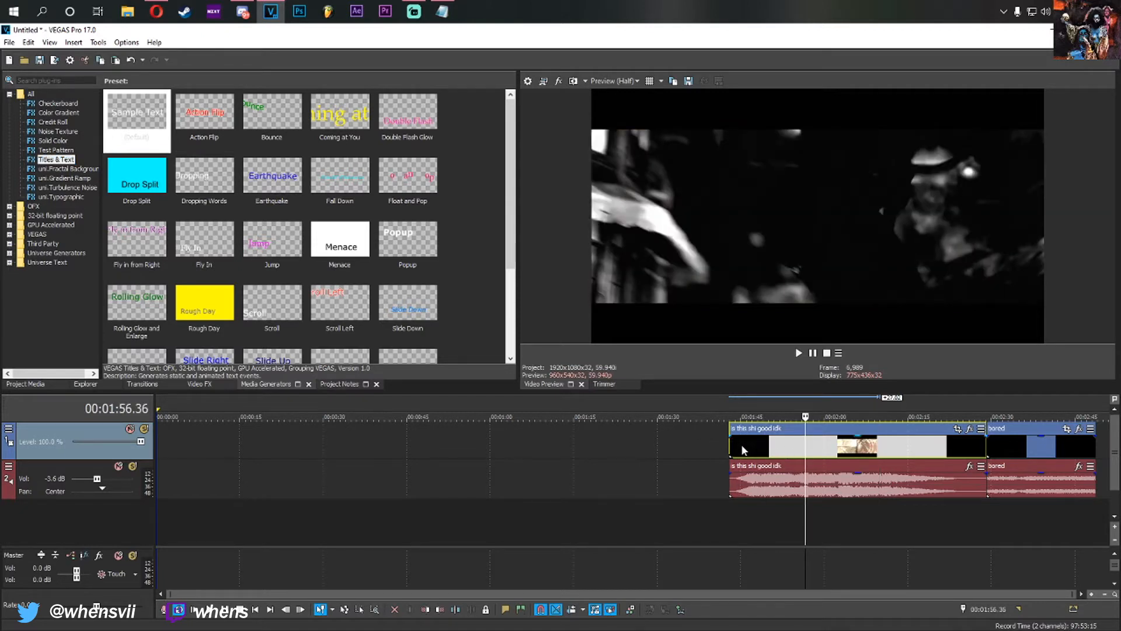
pyautogui.rightClick(680, 437)
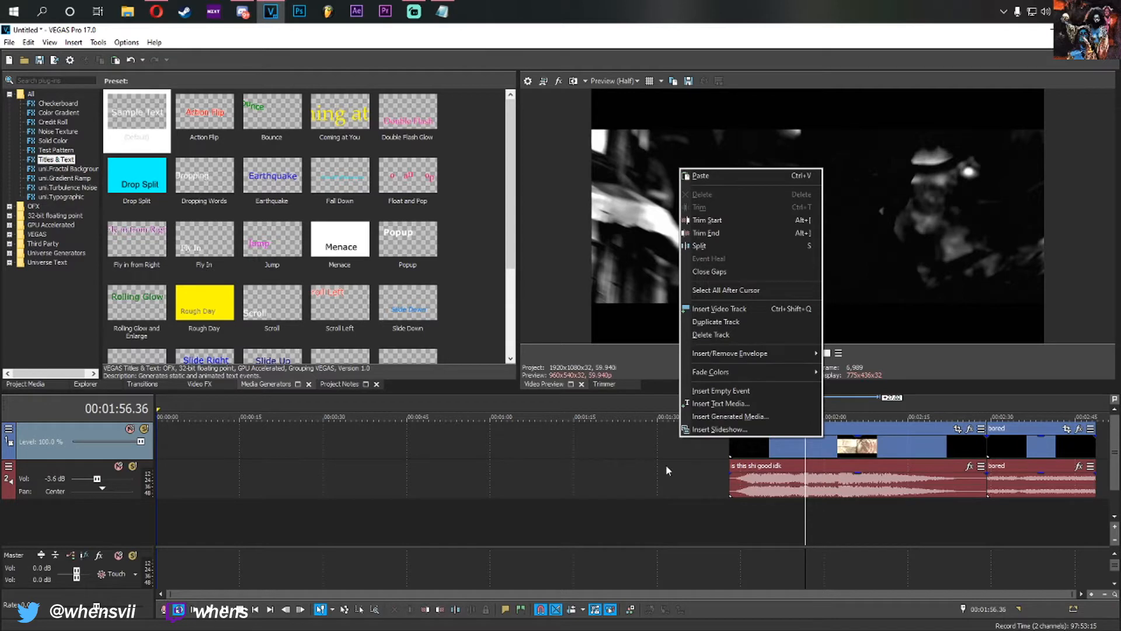
pyautogui.click(723, 318)
pyautogui.moveTo(132, 120); pyautogui.dragTo(745, 449)
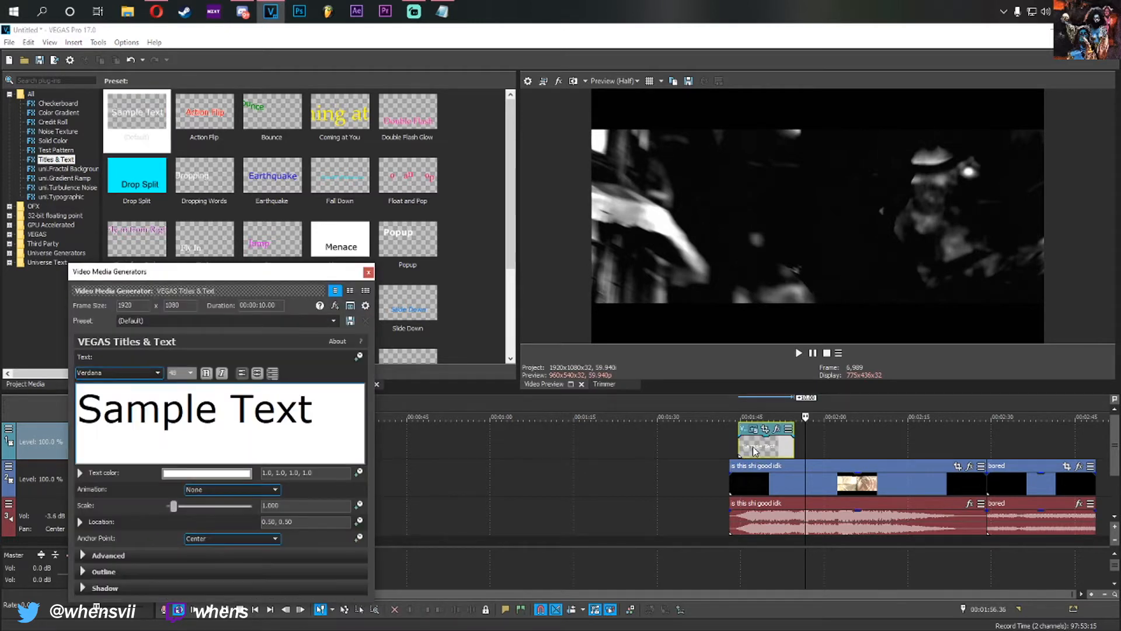
# Preview the title over the footage and replace its sample text with "hi :)".
pyautogui.click(764, 449)
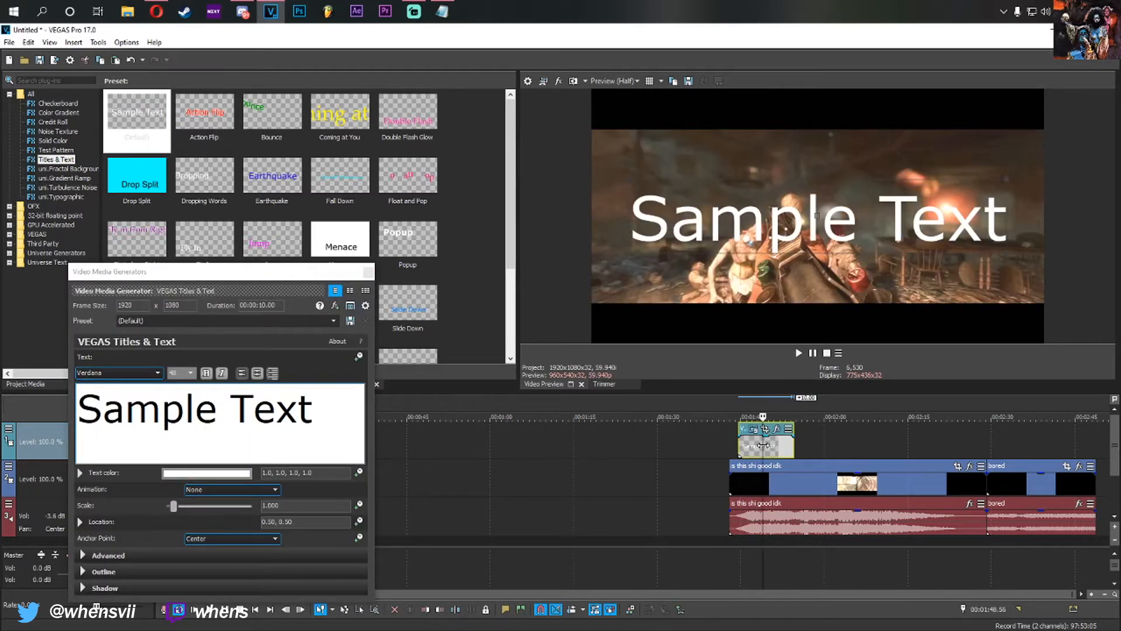
pyautogui.tripleClick(226, 405)
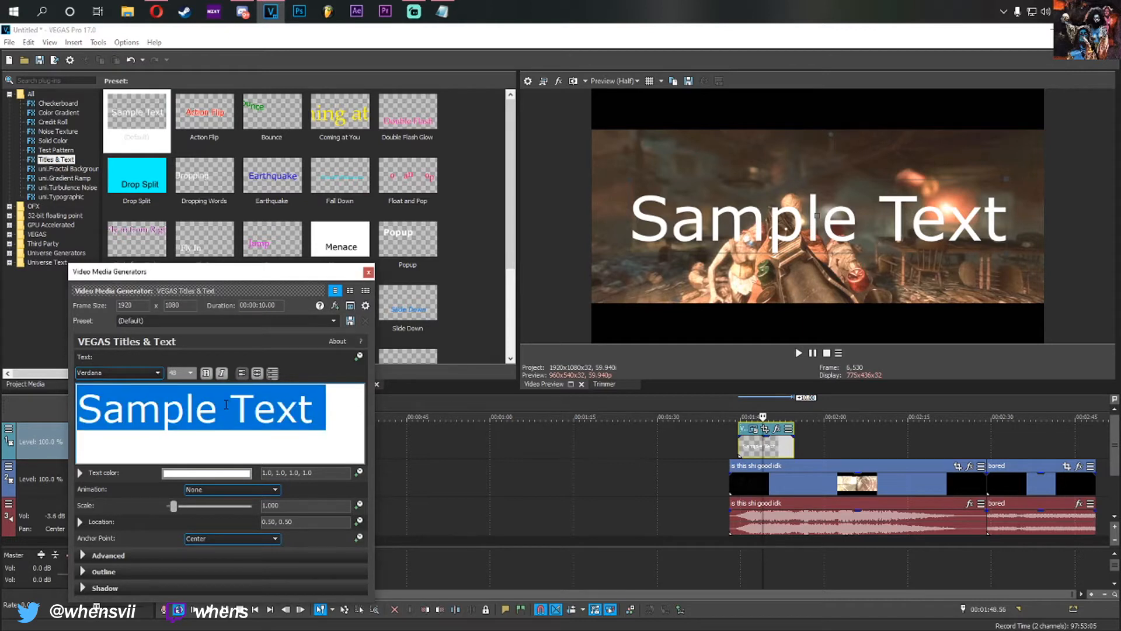
pyautogui.press('BackSpace')
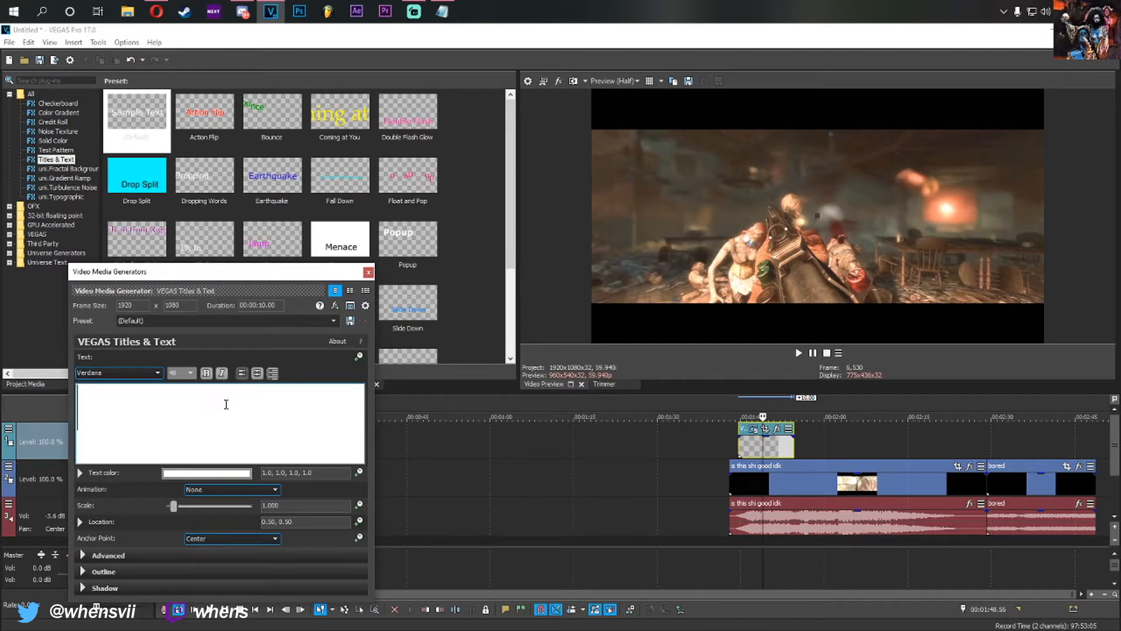
pyautogui.write('i :)')
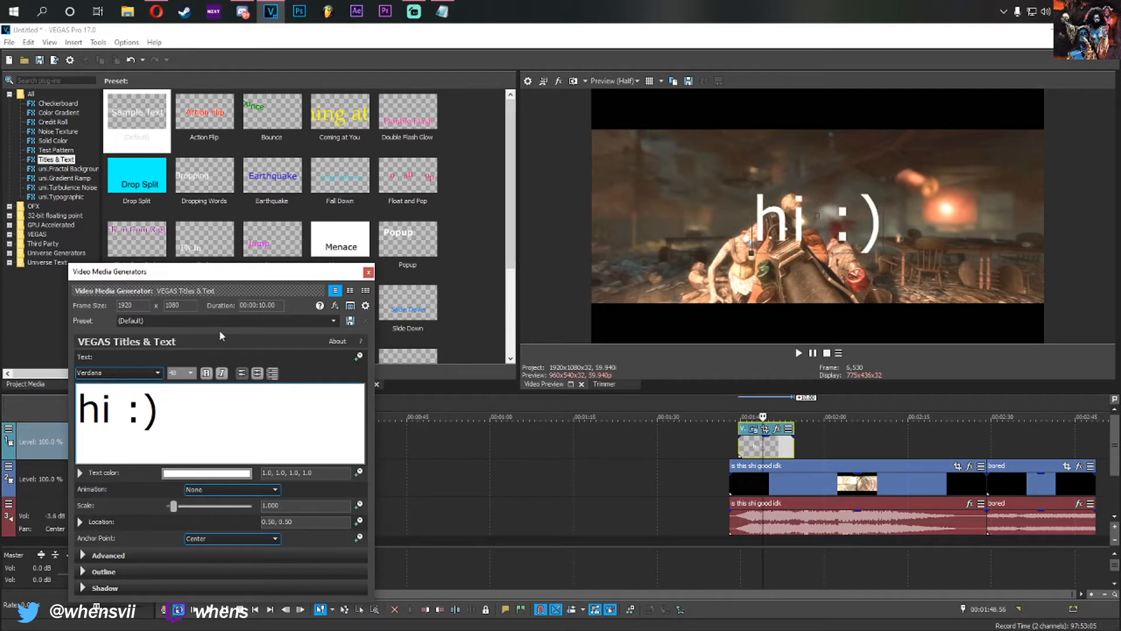
# Select all of the title text and change its font to Unicorn Pop.
pyautogui.doubleClick(147, 421)
pyautogui.hotkey('ctrl', 'a')
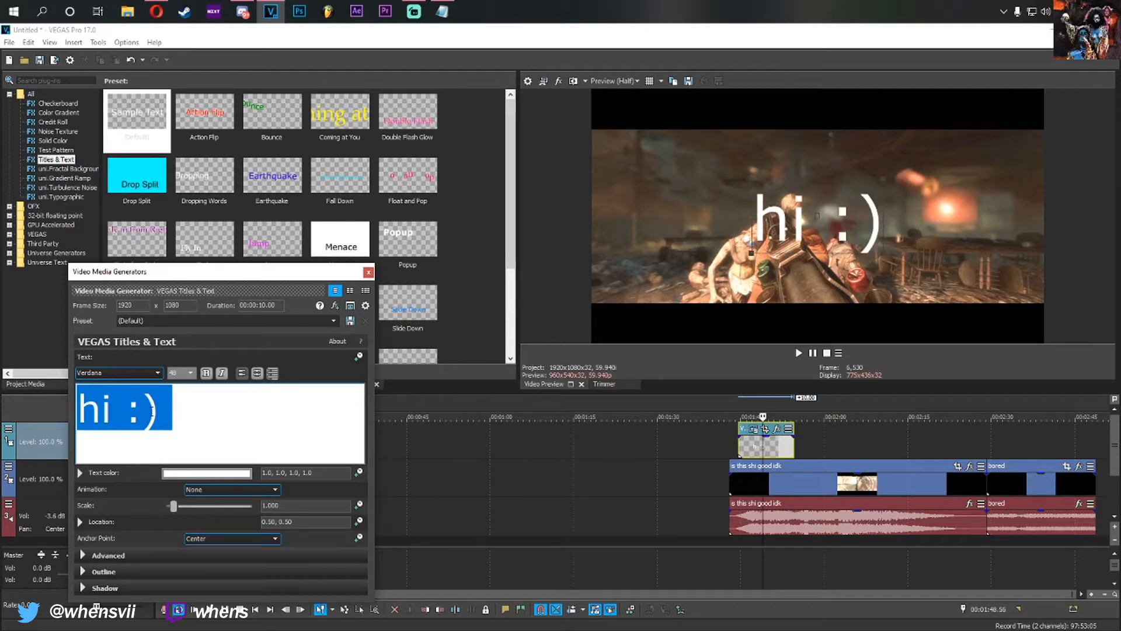
pyautogui.click(158, 373)
pyautogui.click(138, 429)
pyautogui.click(127, 376)
pyautogui.scroll(-5, 127, 377)
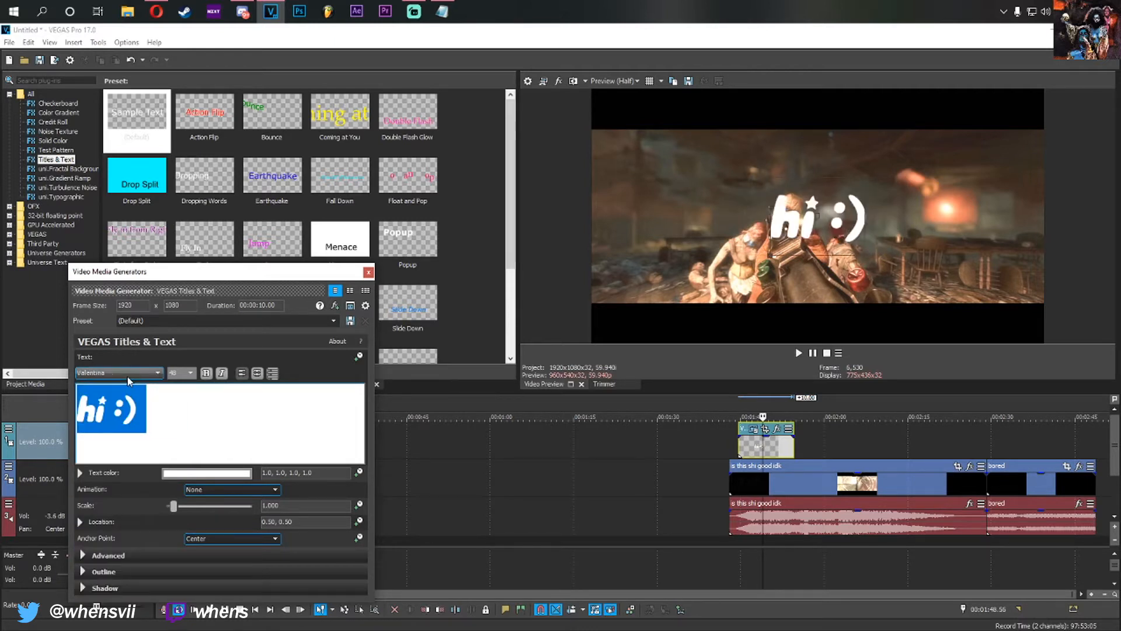
pyautogui.scroll(-4, 129, 378)
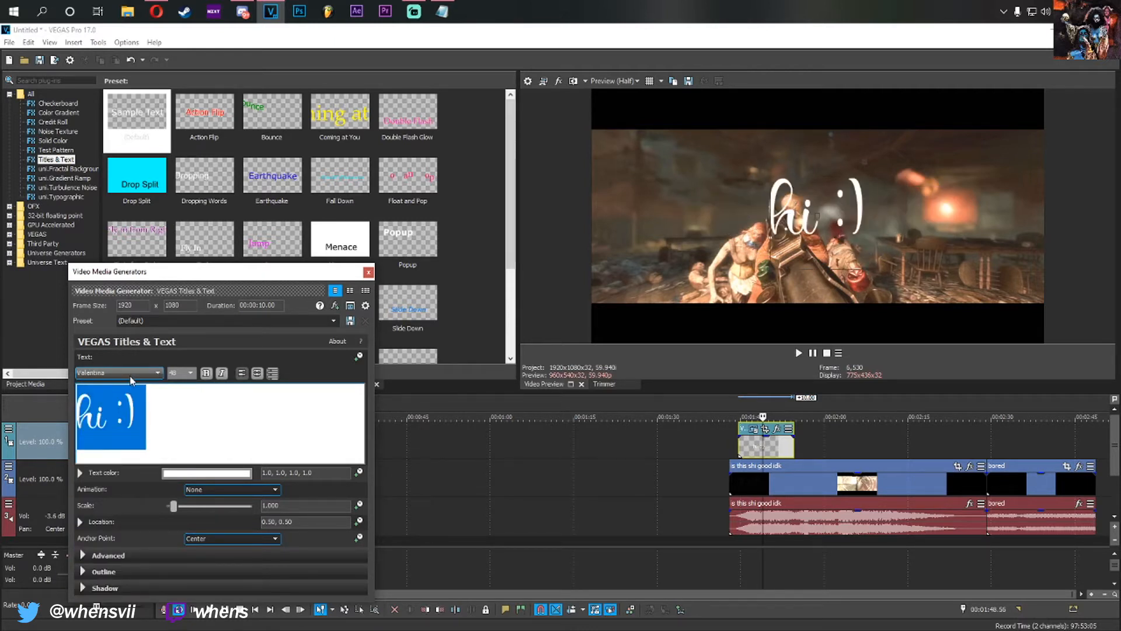
pyautogui.scroll(-1, 132, 381)
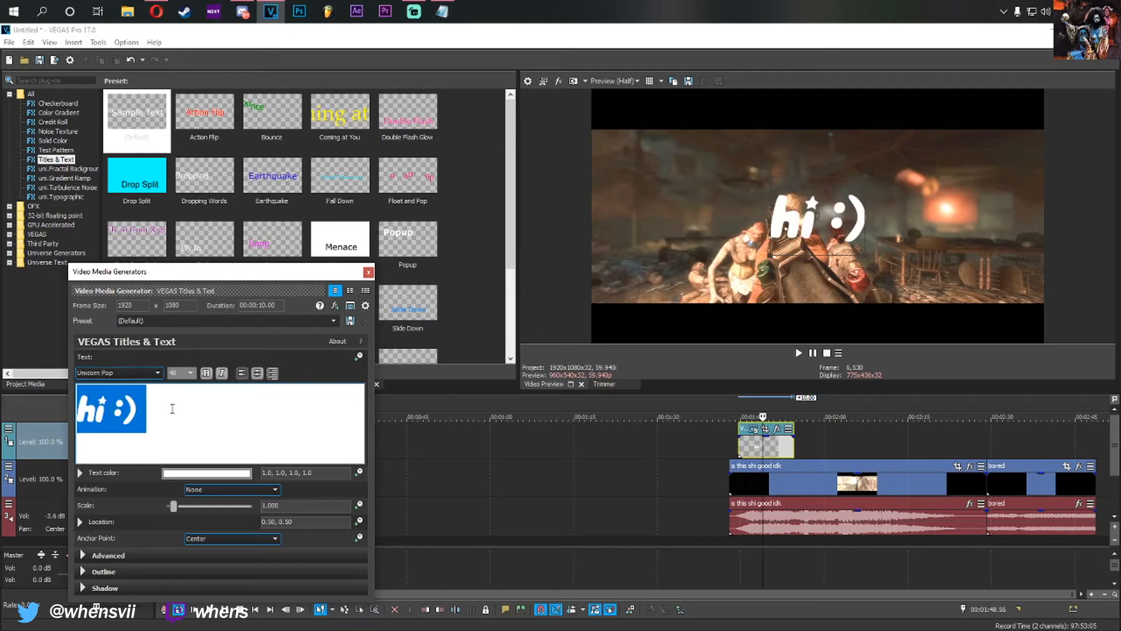
# Try italic and bold on the title text, and switch both off again.
pyautogui.click(222, 374)
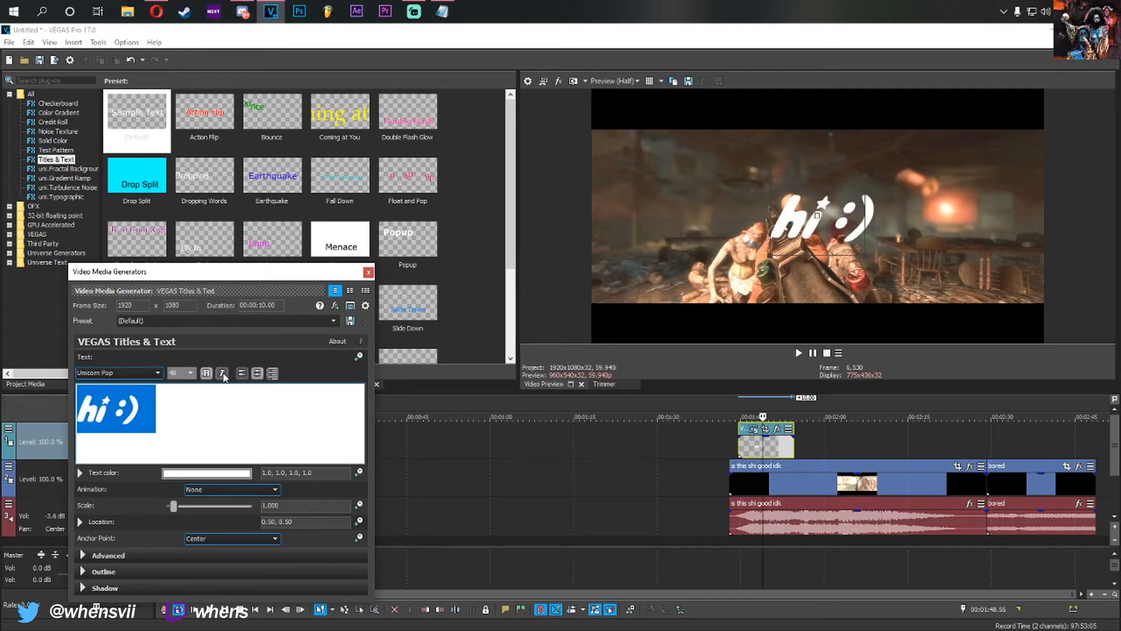
pyautogui.click(207, 373)
pyautogui.click(207, 373)
pyautogui.click(222, 374)
# Try font size 12 on the title text, and set the size to 36.
pyautogui.click(191, 373)
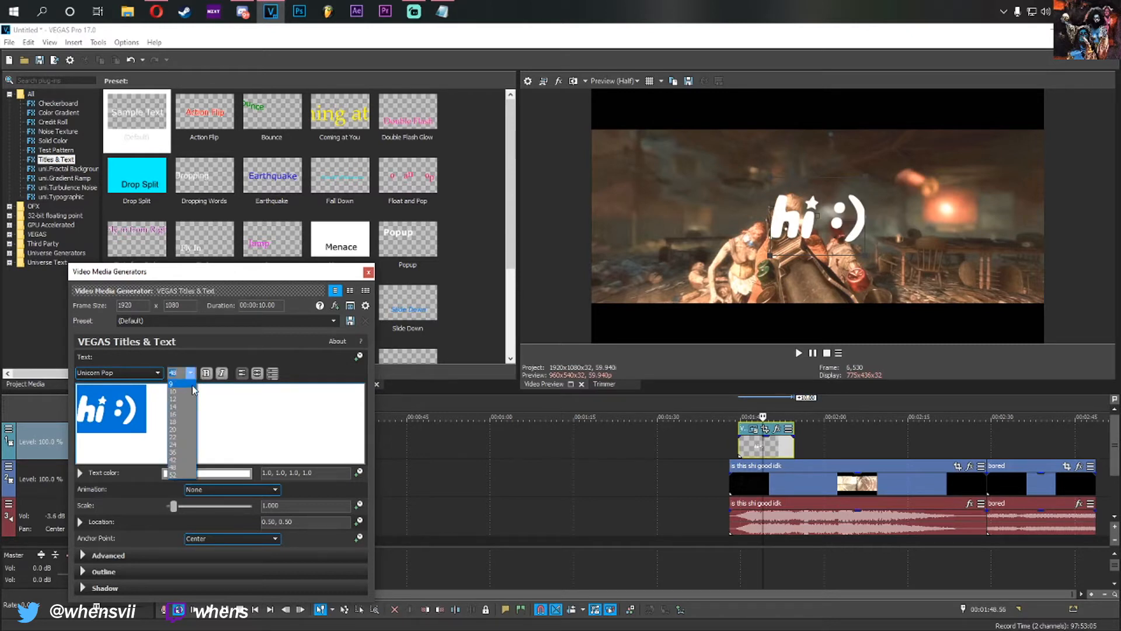
pyautogui.click(175, 399)
pyautogui.click(191, 373)
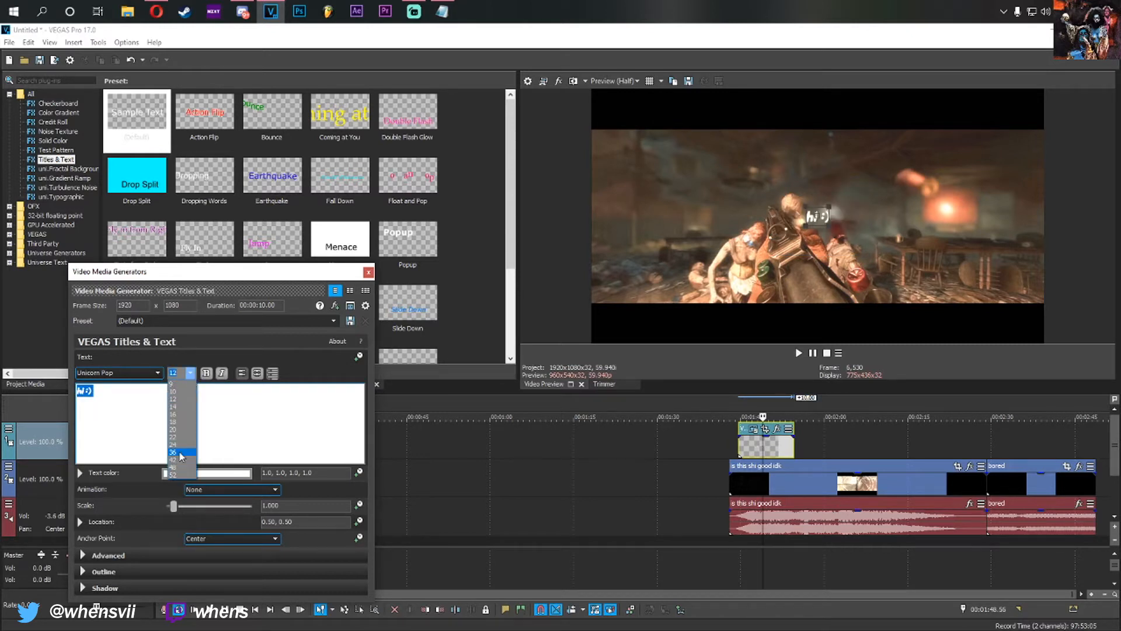
pyautogui.click(174, 452)
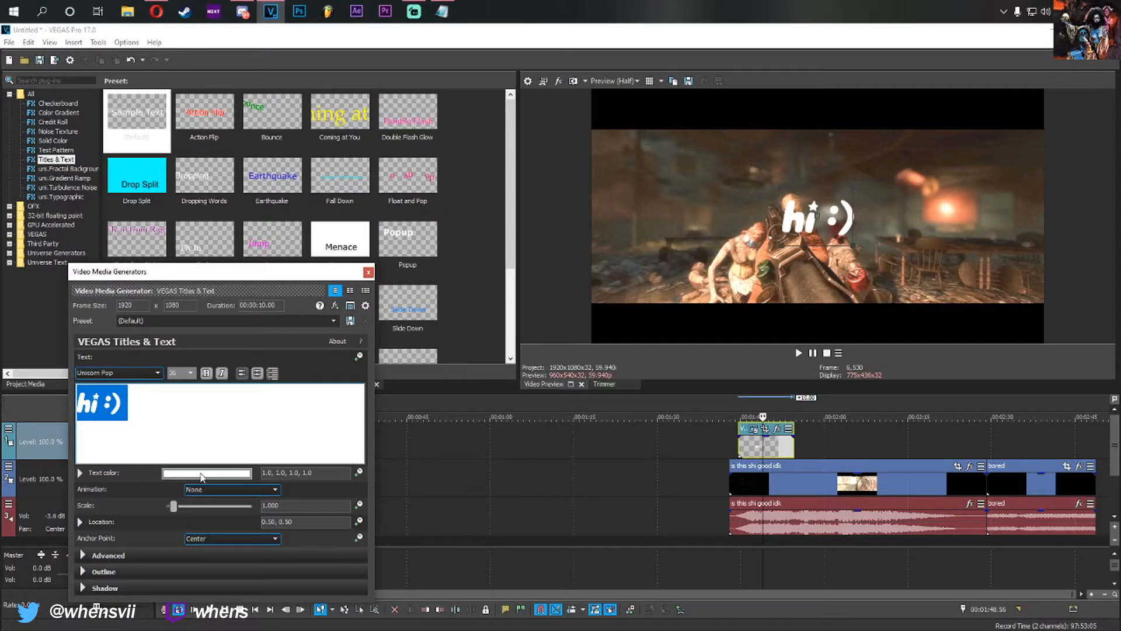
# Set the title's text color to pink, 1.0, 0.28, 0.58, 1.0.
pyautogui.click(201, 474)
pyautogui.click(186, 512)
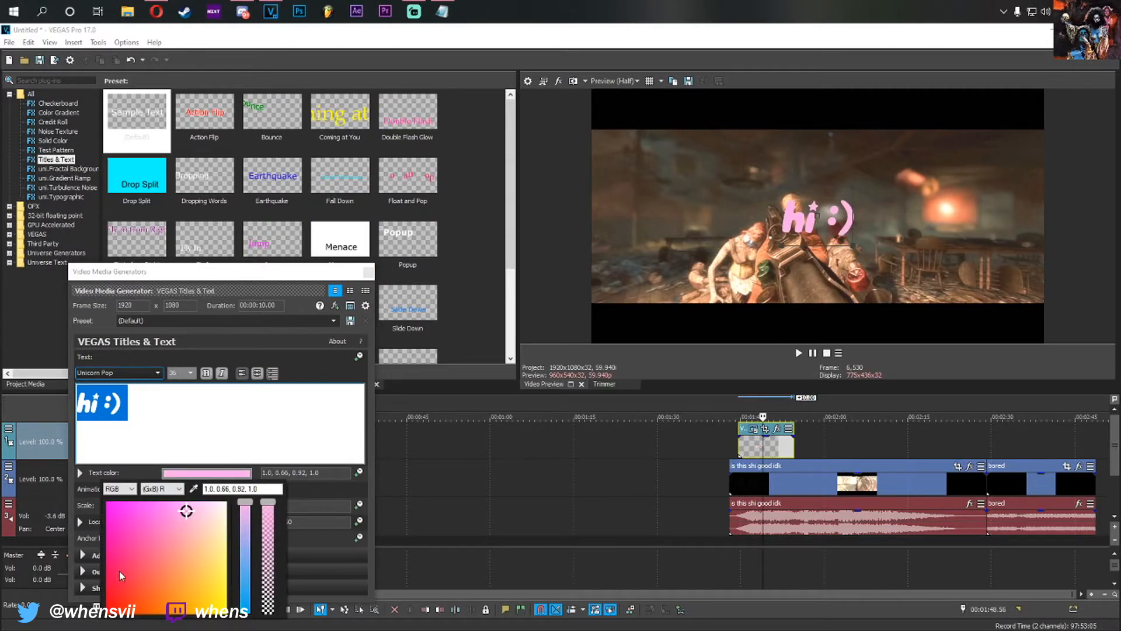
pyautogui.click(136, 558)
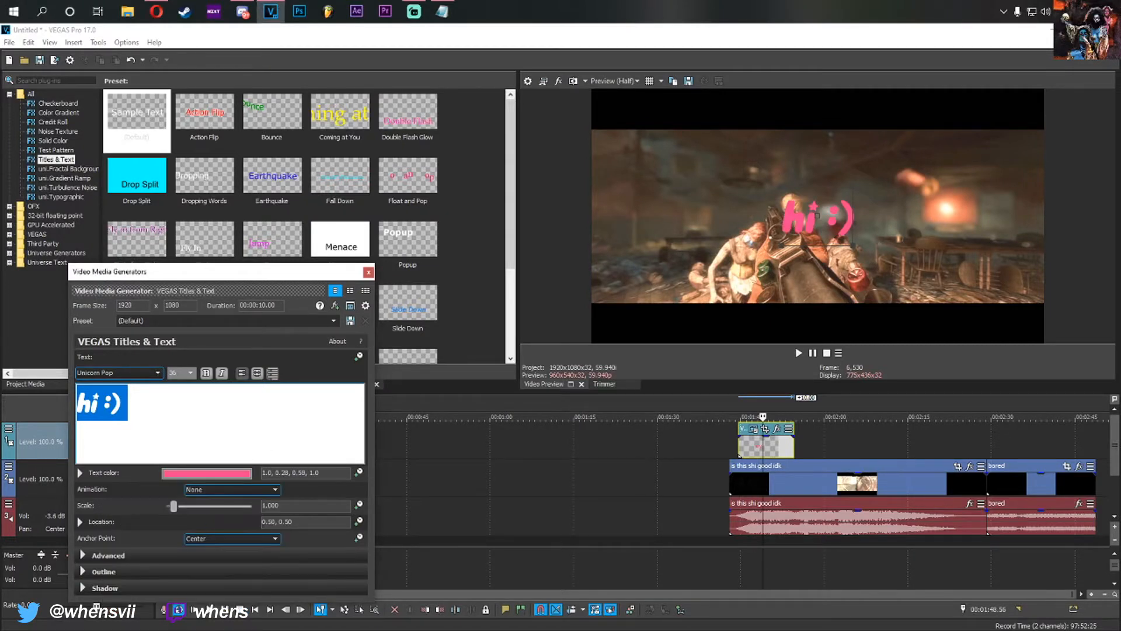
# Give the title text a white outline with a width of 6.435, and close the title's generator settings.
pyautogui.click(82, 571)
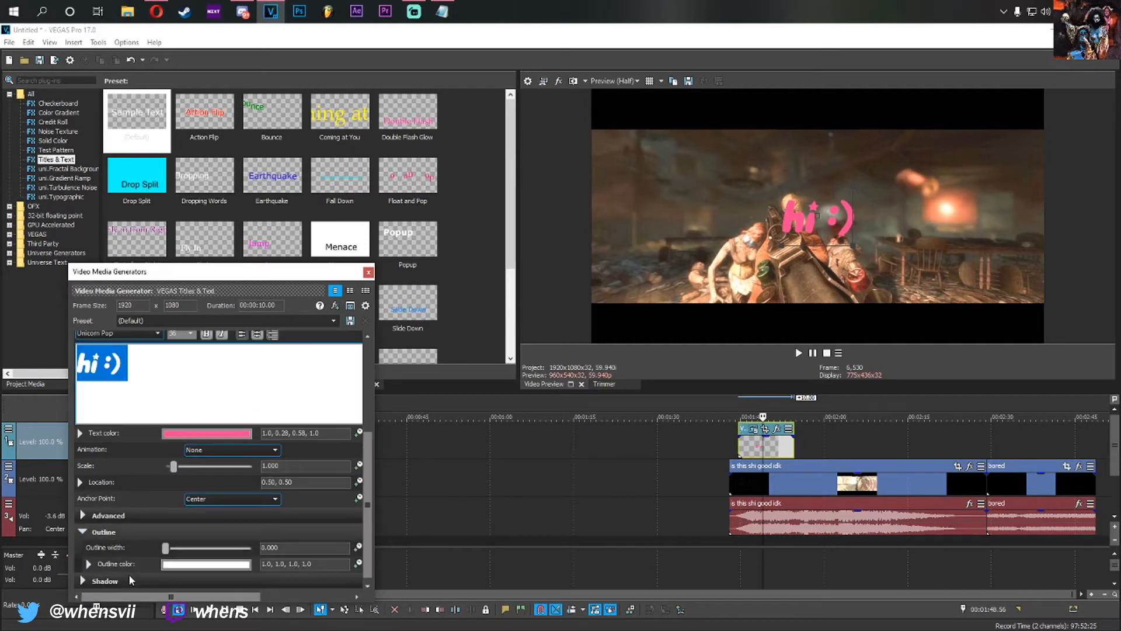
pyautogui.moveTo(168, 549); pyautogui.dragTo(223, 552)
pyautogui.press('Left')
pyautogui.press('Left')
pyautogui.press('Left')
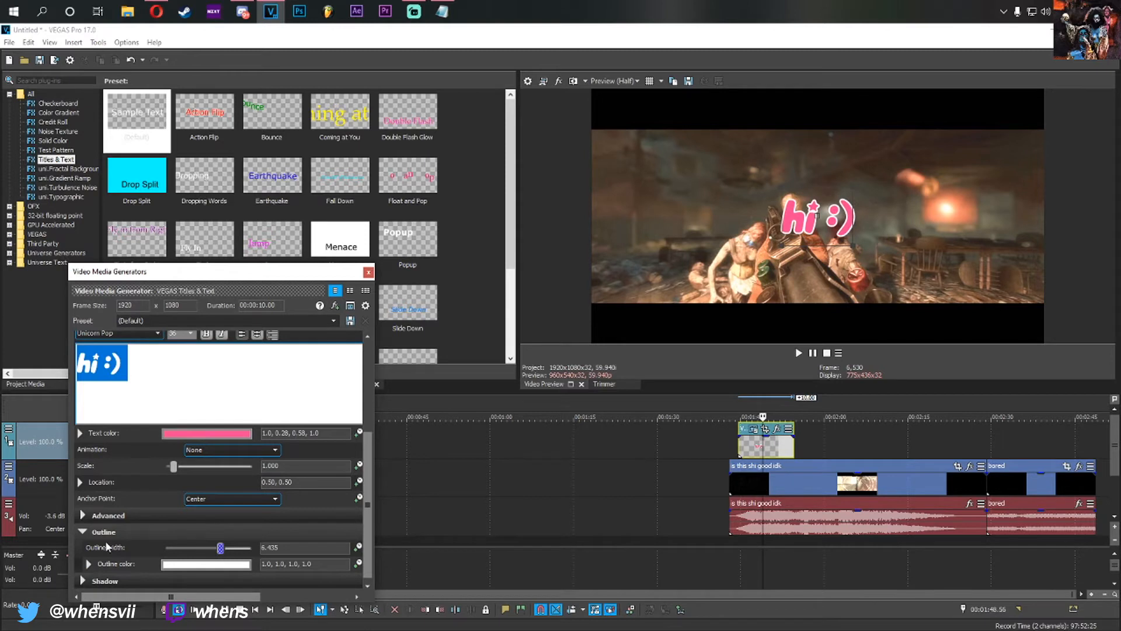
pyautogui.click(93, 532)
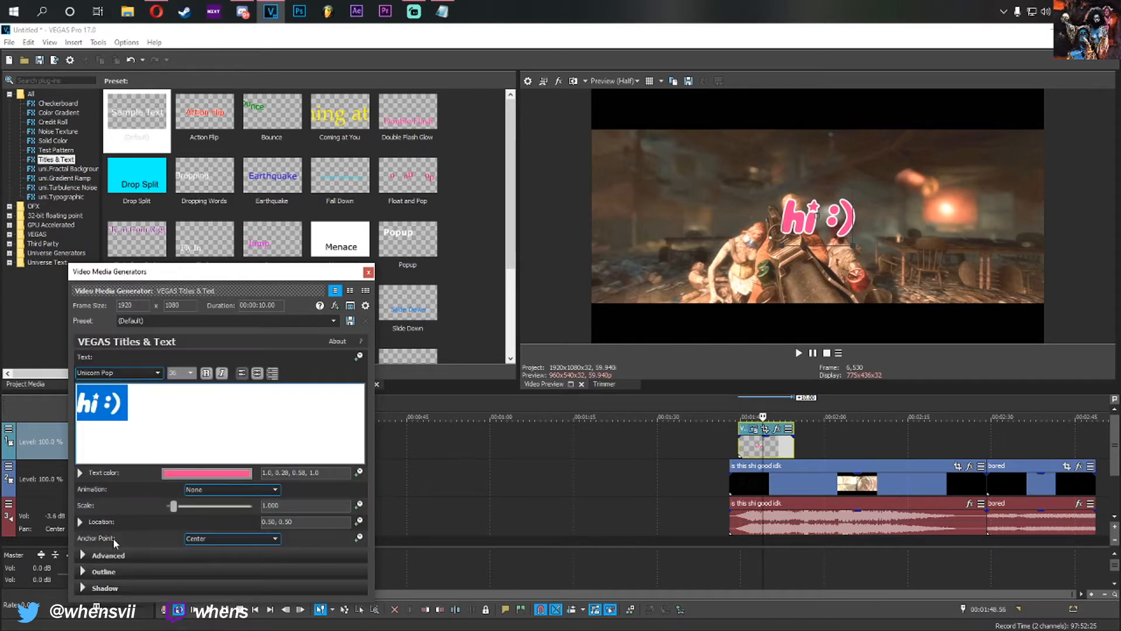
pyautogui.click(368, 272)
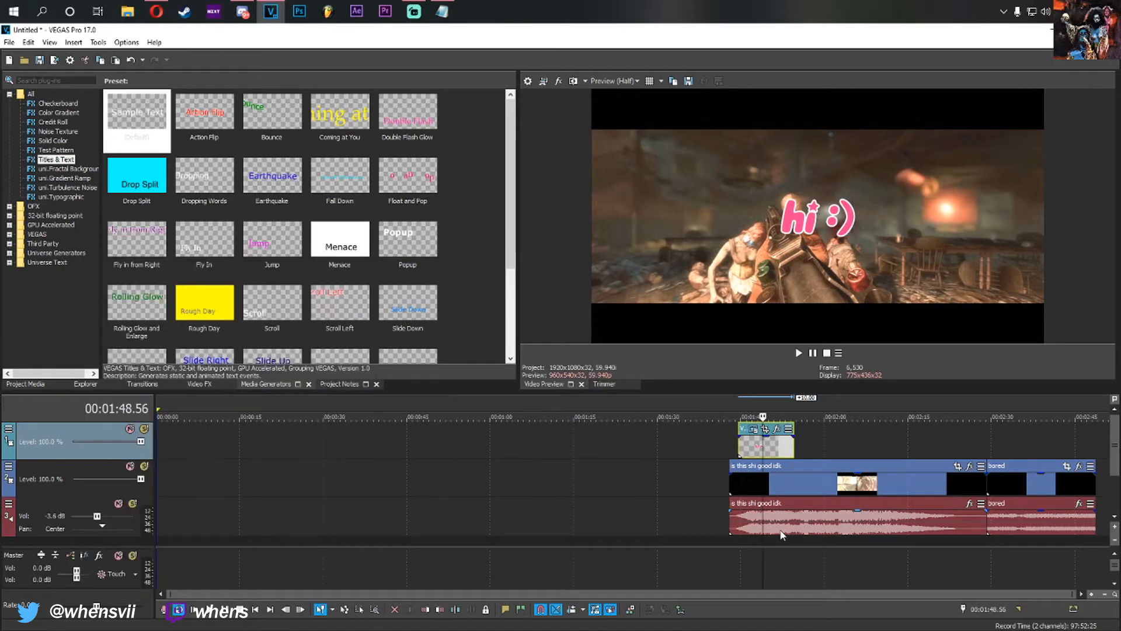
pyautogui.click(743, 445)
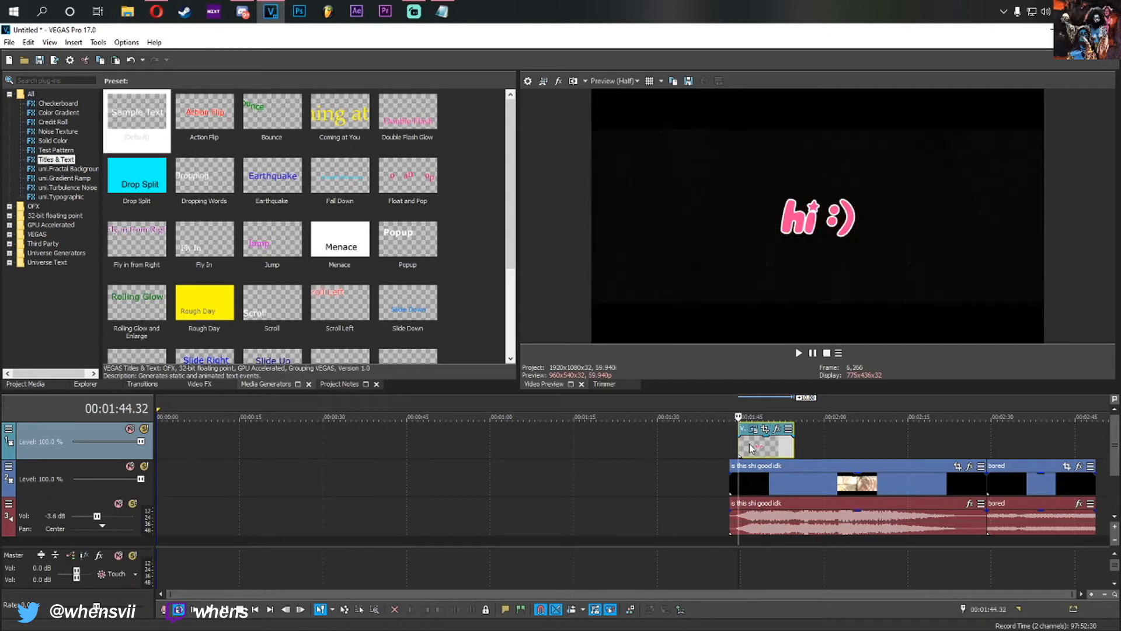
# Open the Pan/Crop settings of the "hi :)" title, play the title over the footage, and reselect the title event.
pyautogui.rightClick(750, 448)
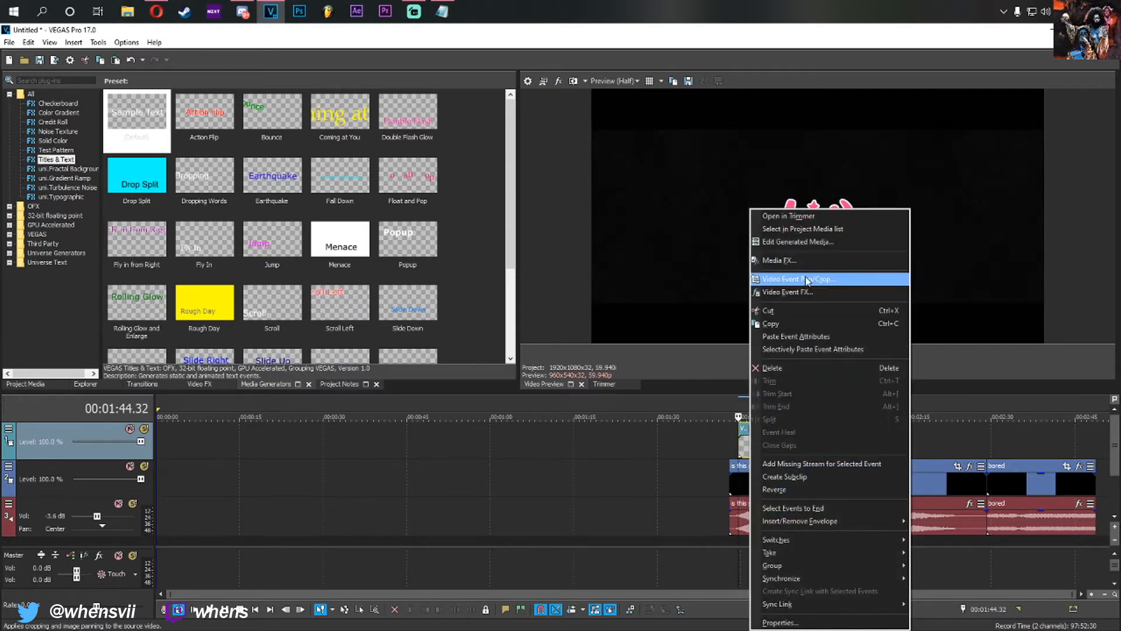
pyautogui.click(807, 280)
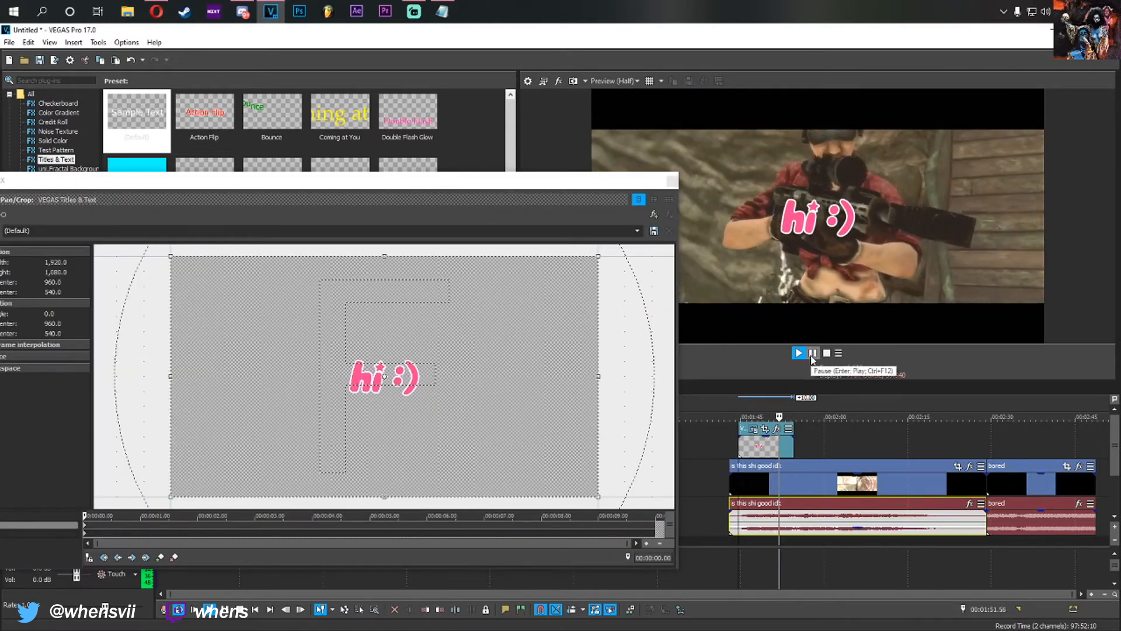
pyautogui.click(812, 358)
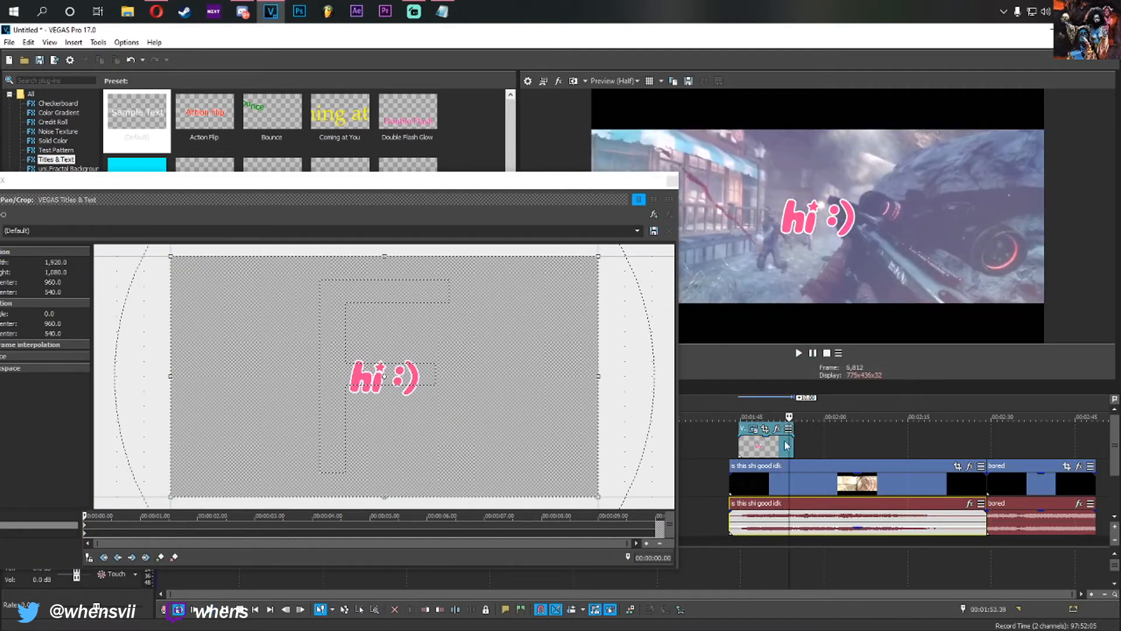
pyautogui.click(748, 448)
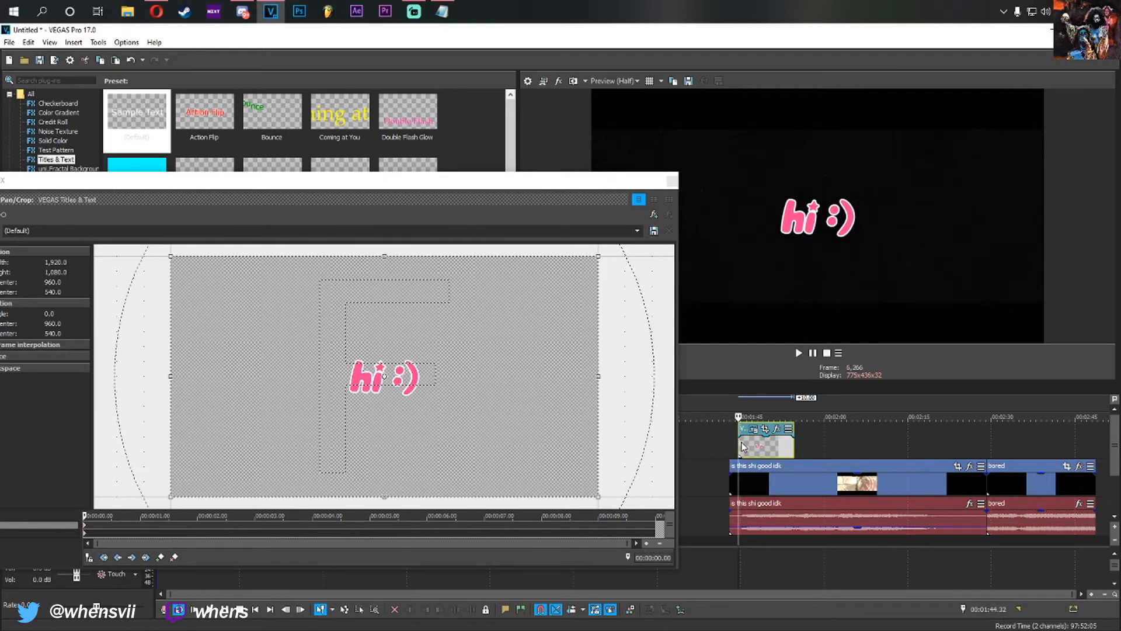
# At the end of the title's Pan/Crop timeline, enlarge the crop frame to 3,499.8 by 1,968.7 and play the animation.
pyautogui.click(661, 529)
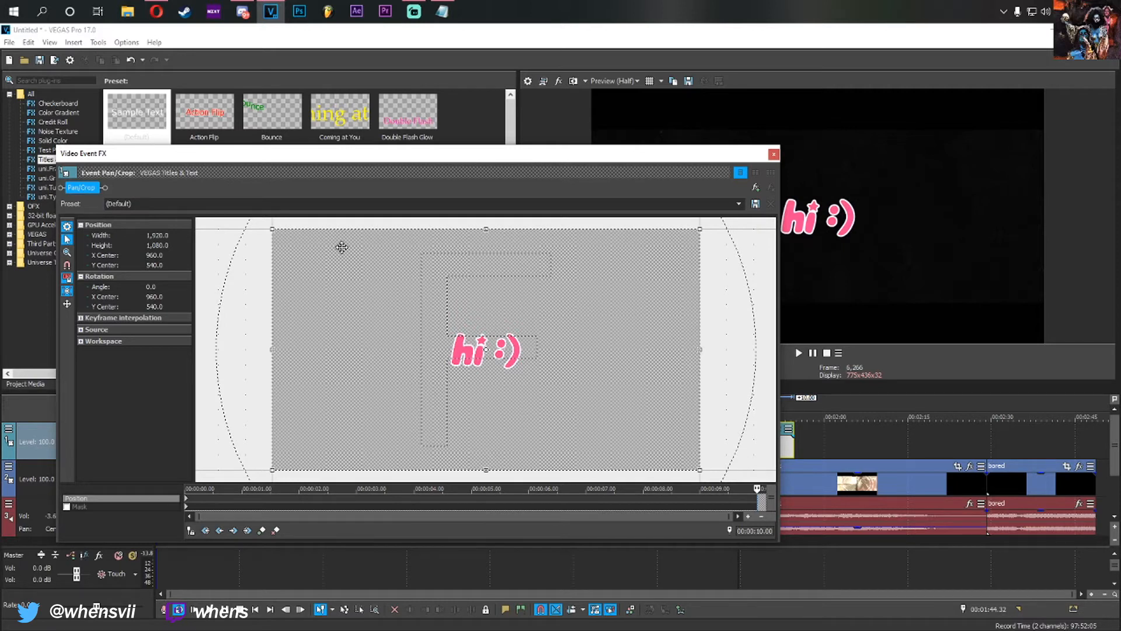
pyautogui.scroll(-3, 601, 444)
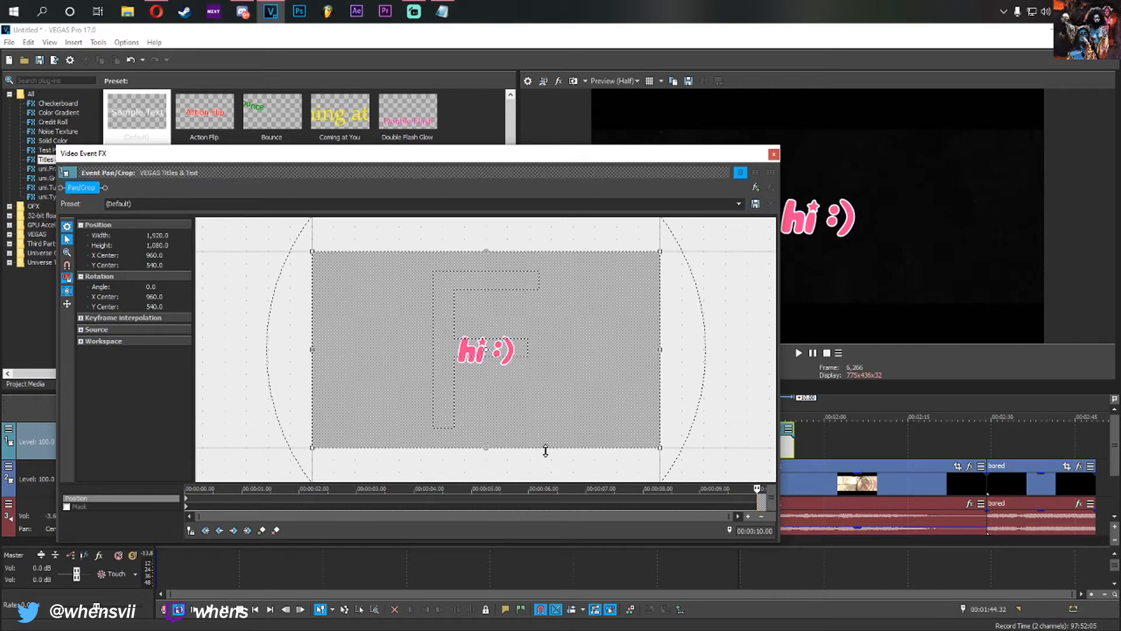
pyautogui.moveTo(546, 451); pyautogui.dragTo(547, 452)
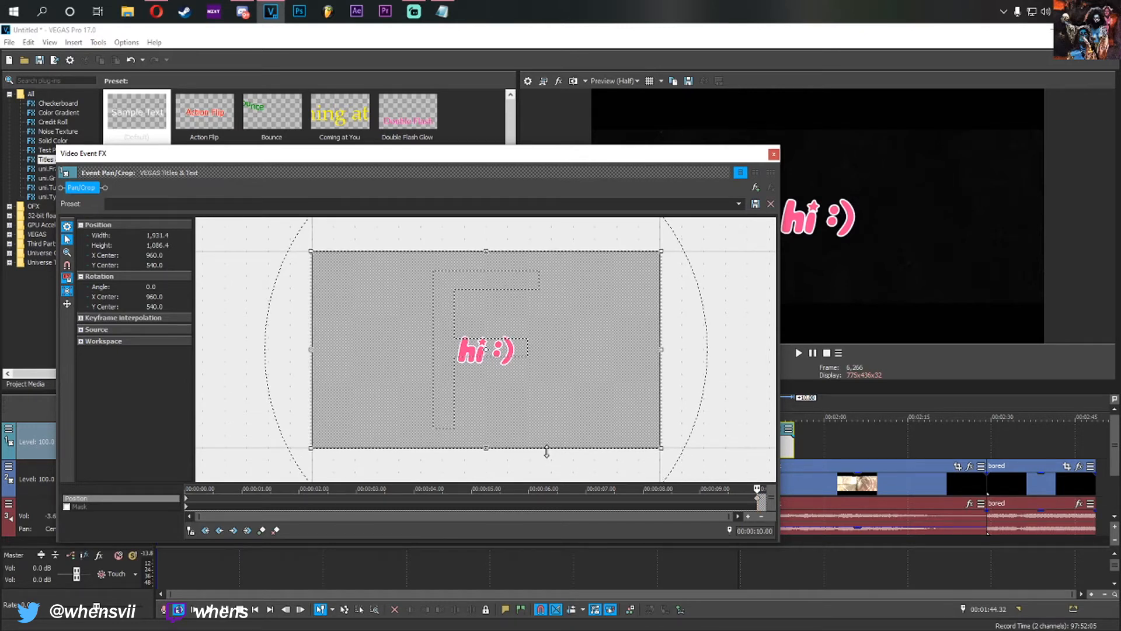
pyautogui.moveTo(547, 452); pyautogui.dragTo(583, 531)
pyautogui.click(798, 353)
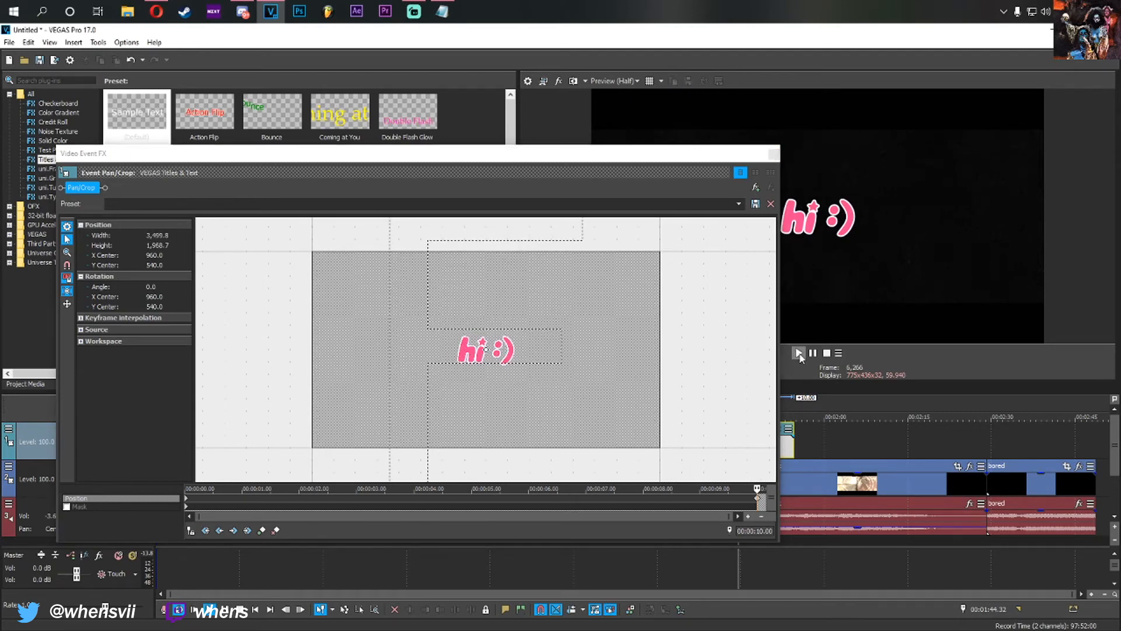
# Shrink the crop frame at the title's end keyframe to about 1,798 by 1,012, and close the Pan/Crop settings.
pyautogui.moveTo(676, 158); pyautogui.dragTo(554, 135)
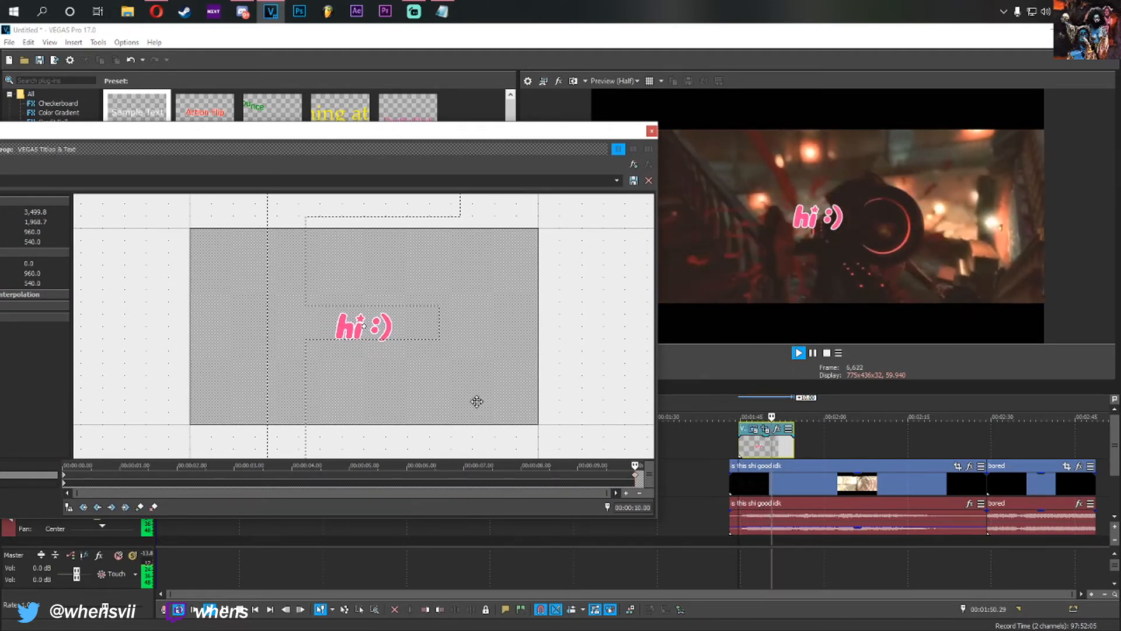
pyautogui.scroll(-5, 410, 397)
pyautogui.scroll(5, 390, 350)
pyautogui.moveTo(394, 341); pyautogui.dragTo(380, 328)
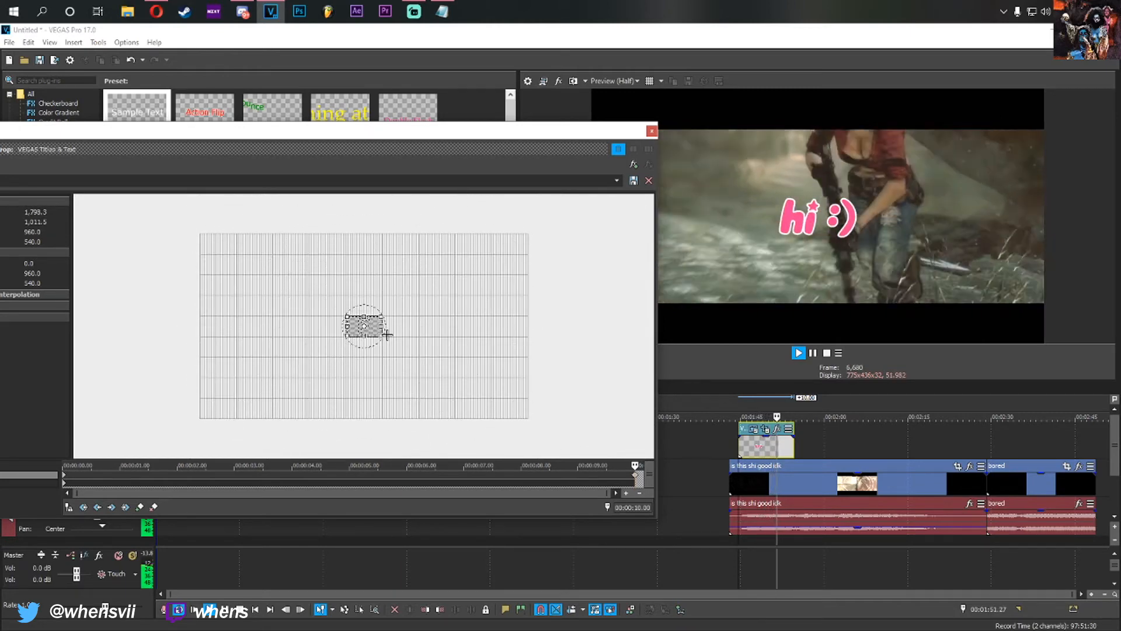
pyautogui.click(652, 131)
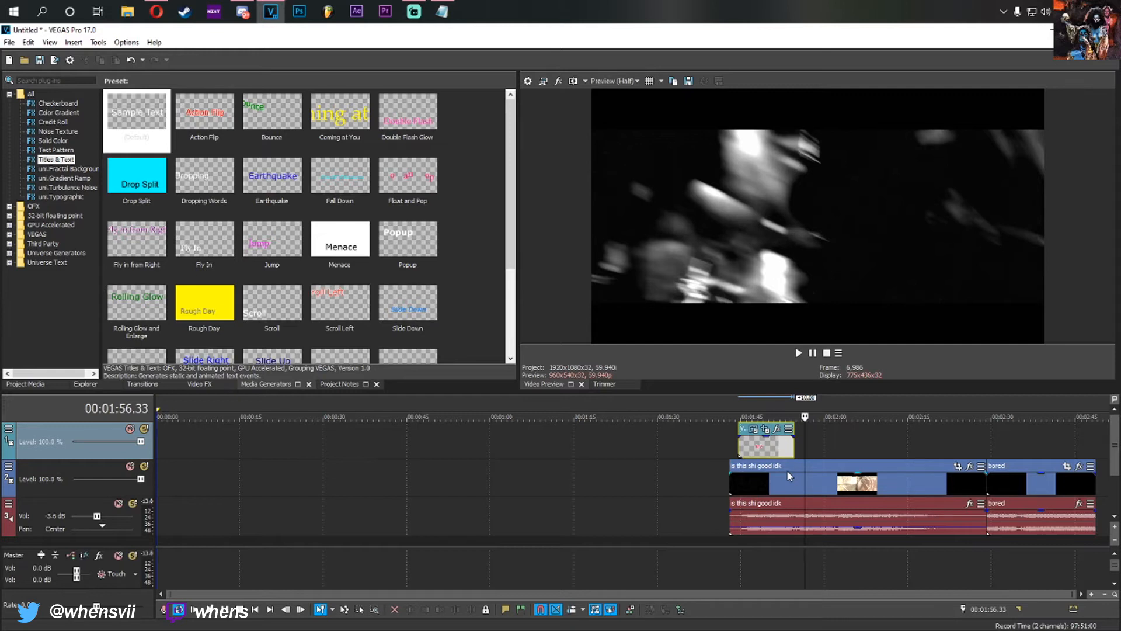
# Trim about 4 seconds off the end of the first clip's video and audio, and move the "bored" clip up against it.
pyautogui.click(903, 473)
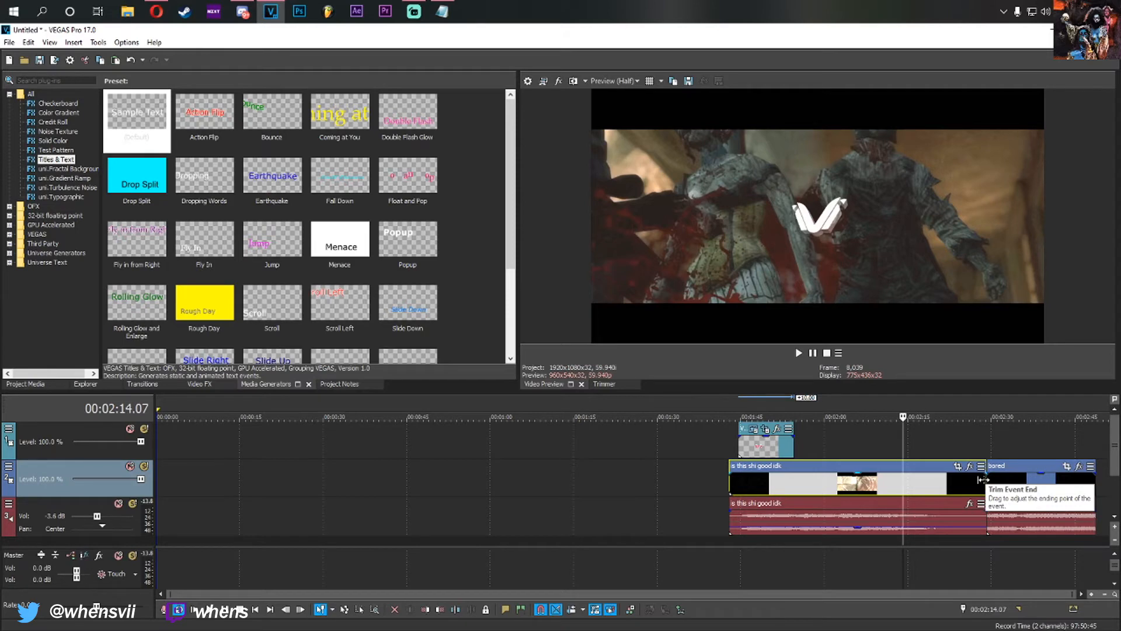
pyautogui.moveTo(983, 479); pyautogui.dragTo(960, 487)
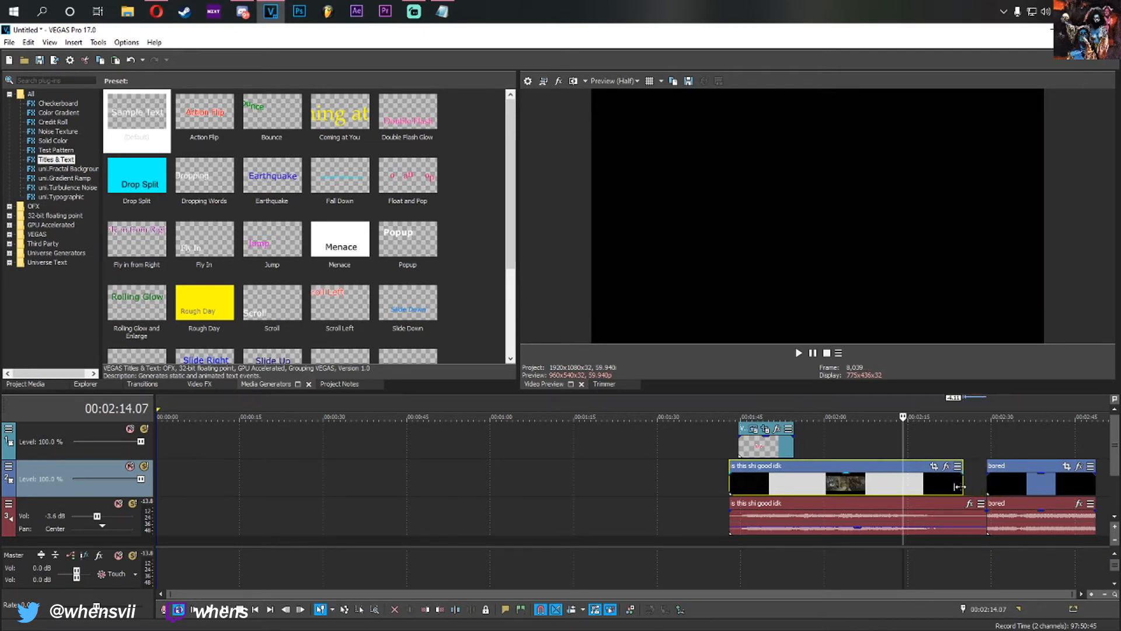
pyautogui.moveTo(986, 516)
pyautogui.mouseDown()
pyautogui.moveTo(963, 517)
pyautogui.moveTo(982, 528)
pyautogui.mouseUp()
pyautogui.click(1009, 478)
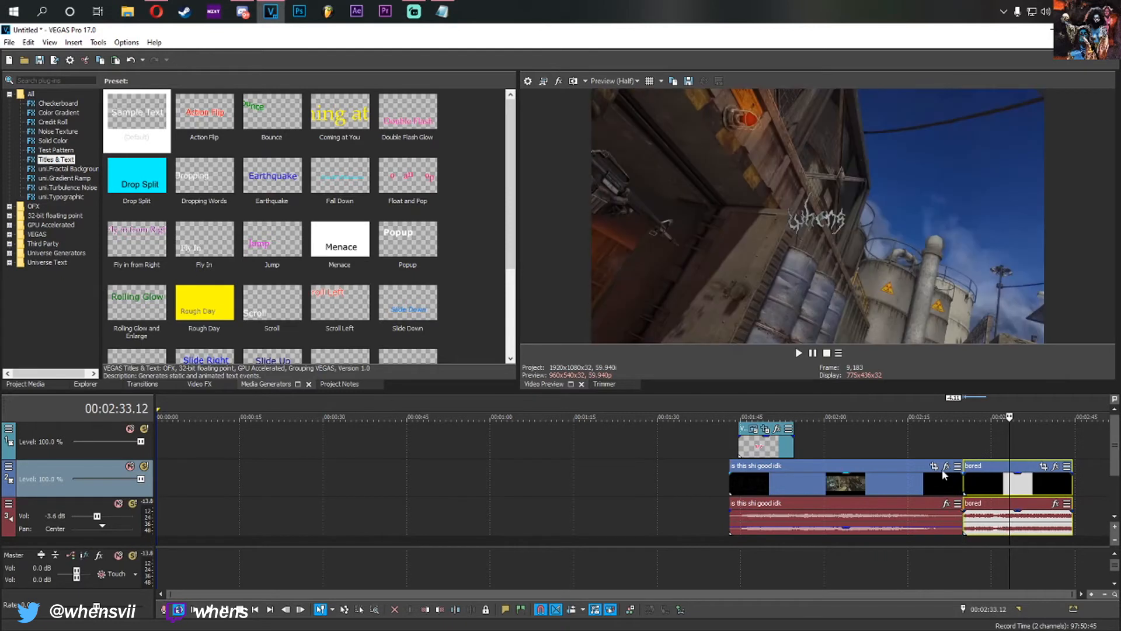
# Trim about 7 more seconds off the first clip's end, then shorten the "bored" clip and place it directly after the first clip.
pyautogui.click(947, 480)
pyautogui.click(956, 480)
pyautogui.moveTo(963, 480); pyautogui.dragTo(921, 479)
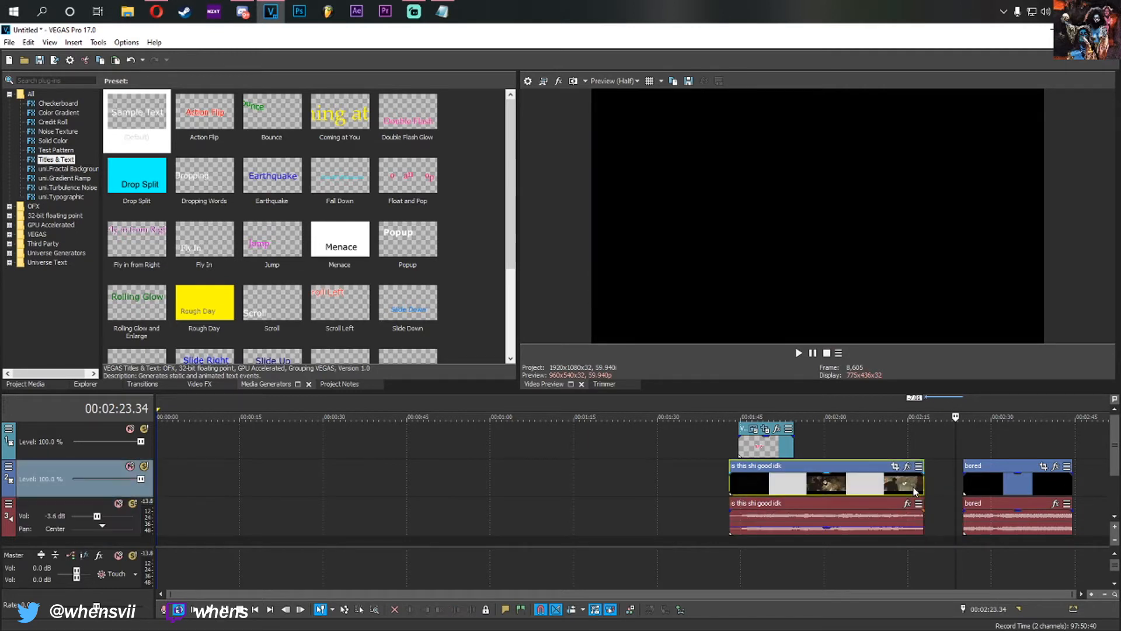
pyautogui.click(914, 504)
pyautogui.moveTo(969, 486)
pyautogui.mouseDown()
pyautogui.moveTo(988, 484)
pyautogui.moveTo(967, 515)
pyautogui.moveTo(990, 515)
pyautogui.moveTo(1020, 485)
pyautogui.moveTo(954, 489)
pyautogui.mouseUp()
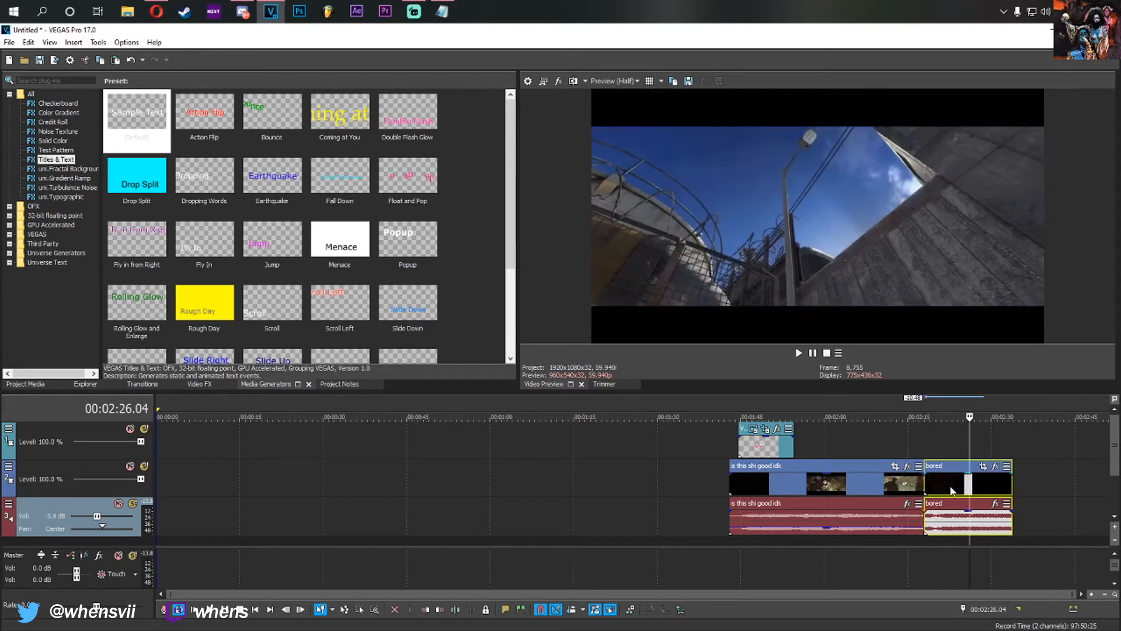
# Overlap the "bored" clip with the end of the first clip by about 2 seconds as a crossfade, and play it back.
pyautogui.moveTo(950, 486); pyautogui.dragTo(941, 490)
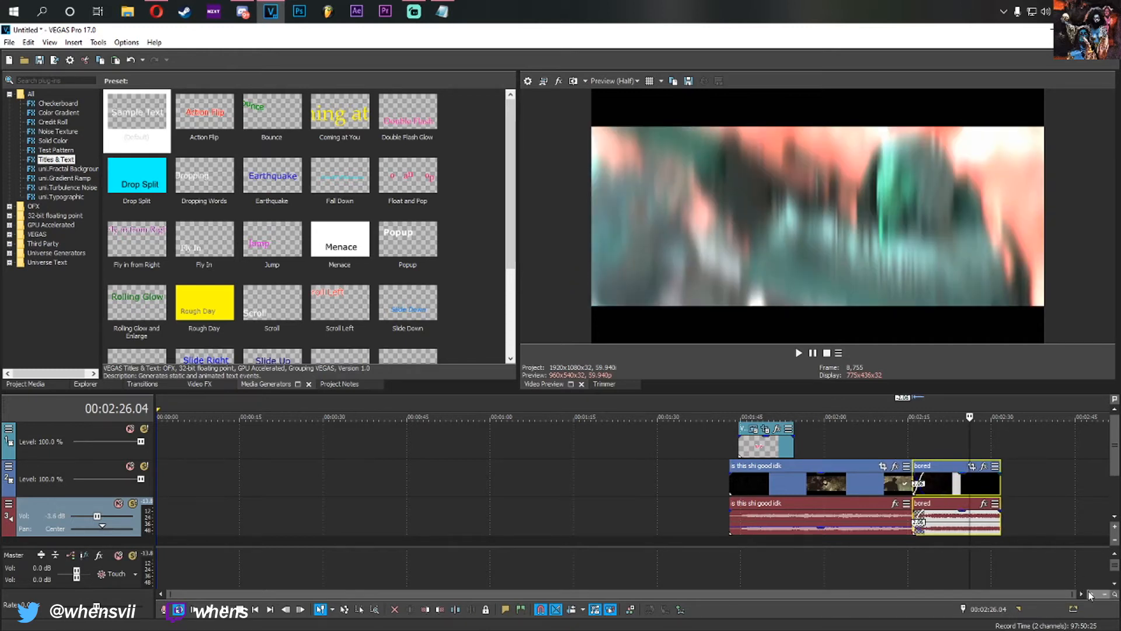
pyautogui.scroll(4, 1085, 594)
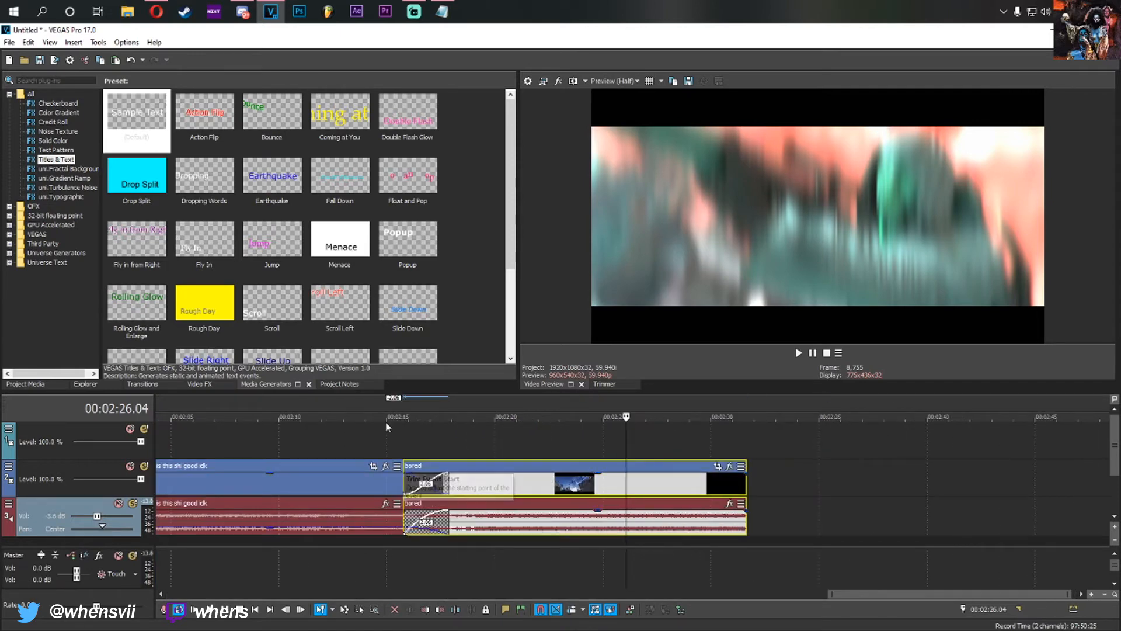
pyautogui.click(382, 440)
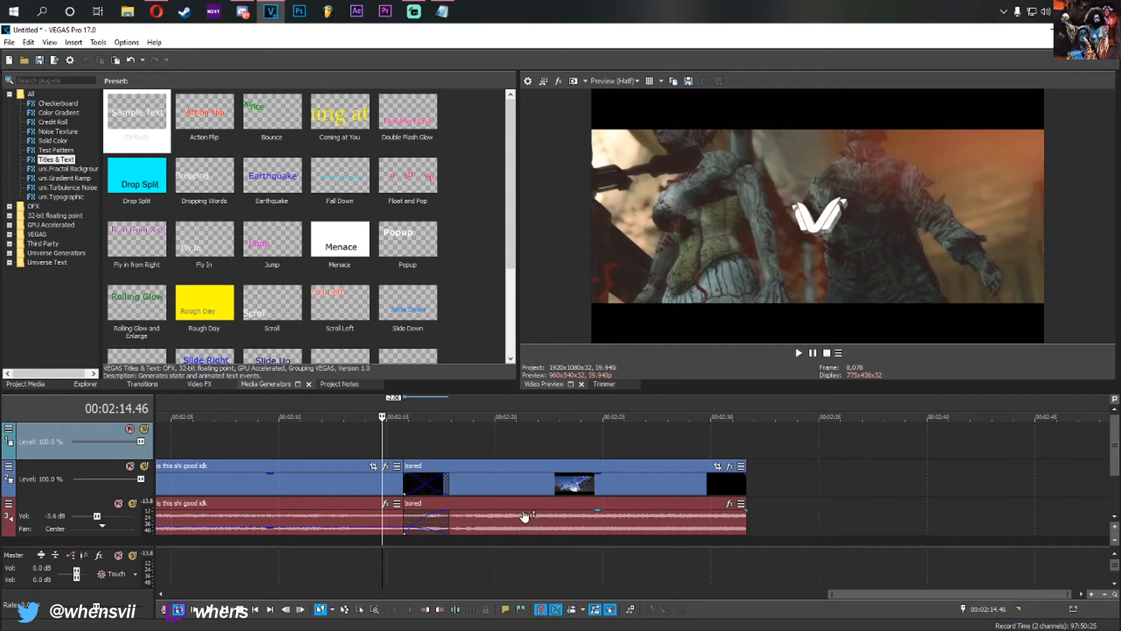
pyautogui.moveTo(528, 511); pyautogui.dragTo(530, 531)
pyautogui.click(800, 353)
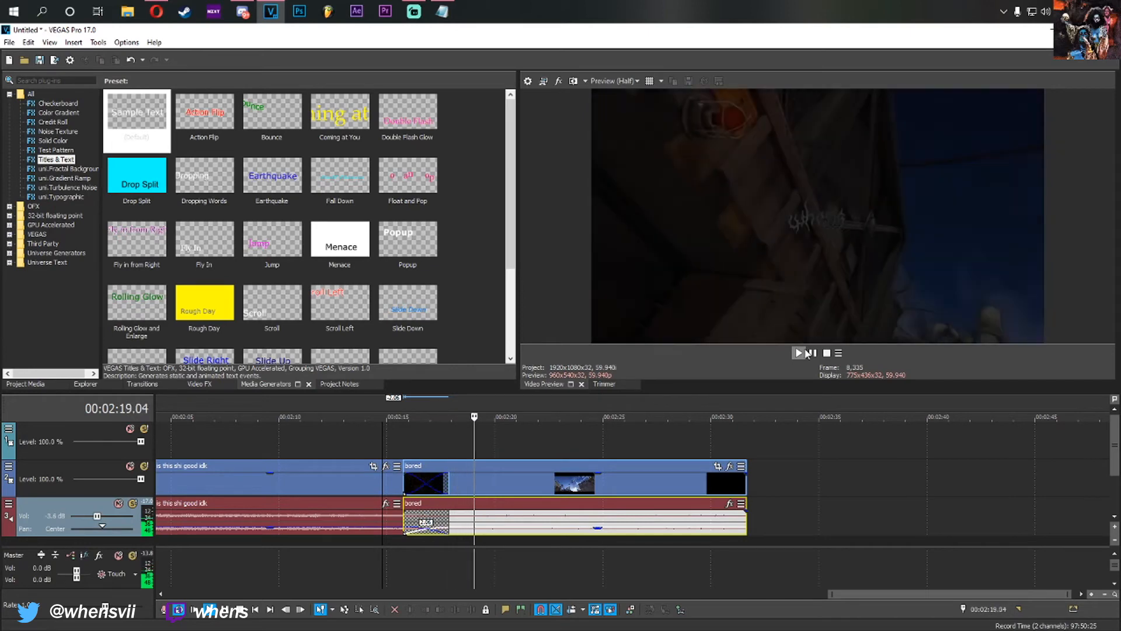
# Move the "bored" clip further over the first clip for a crossfade of about 3 seconds, and play it back.
pyautogui.click(542, 485)
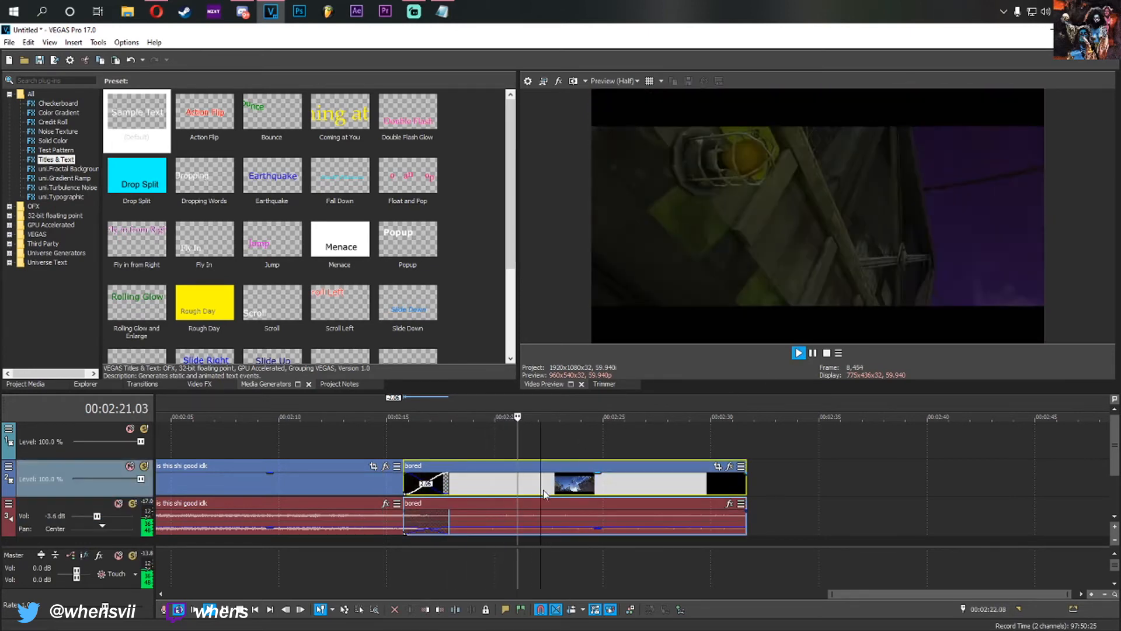
pyautogui.moveTo(565, 526); pyautogui.dragTo(546, 525)
pyautogui.click(799, 353)
pyautogui.click(800, 354)
pyautogui.click(401, 435)
pyautogui.click(801, 352)
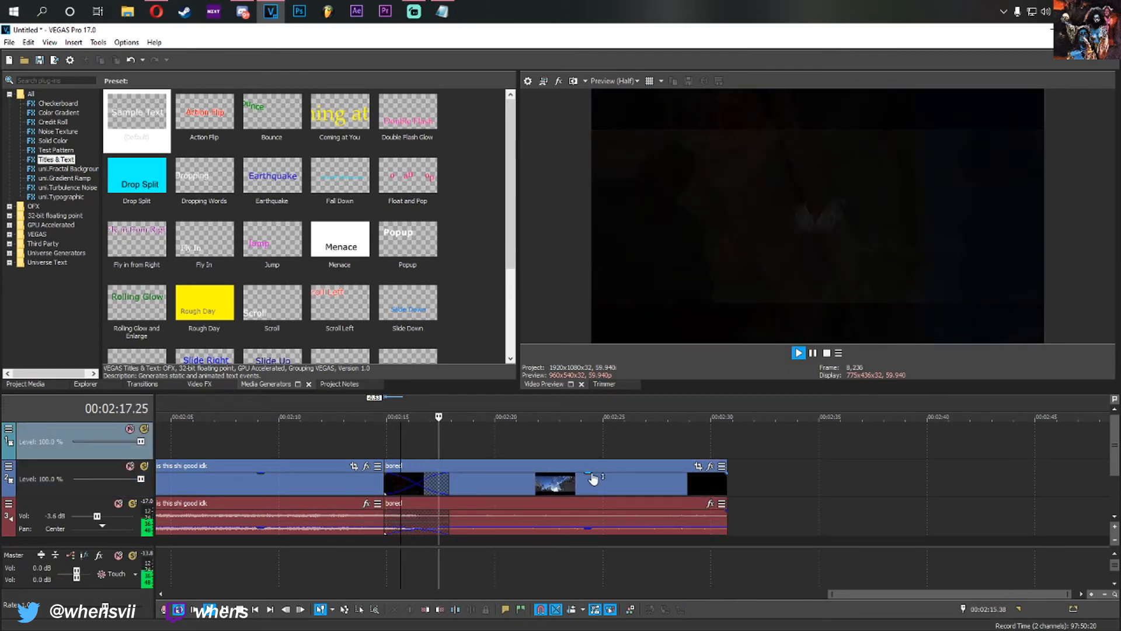
# Try a crossfade of about 5 seconds between the clips, move the "bored" clip back edge to edge, and pause playback.
pyautogui.click(542, 493)
pyautogui.moveTo(540, 511); pyautogui.dragTo(511, 519)
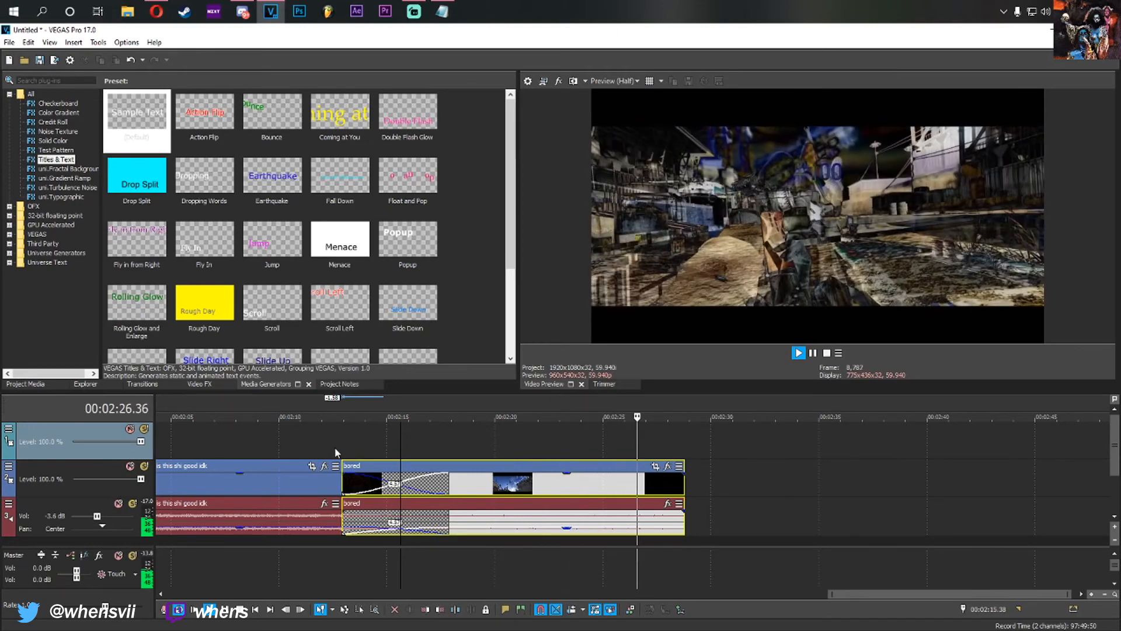
pyautogui.click(337, 445)
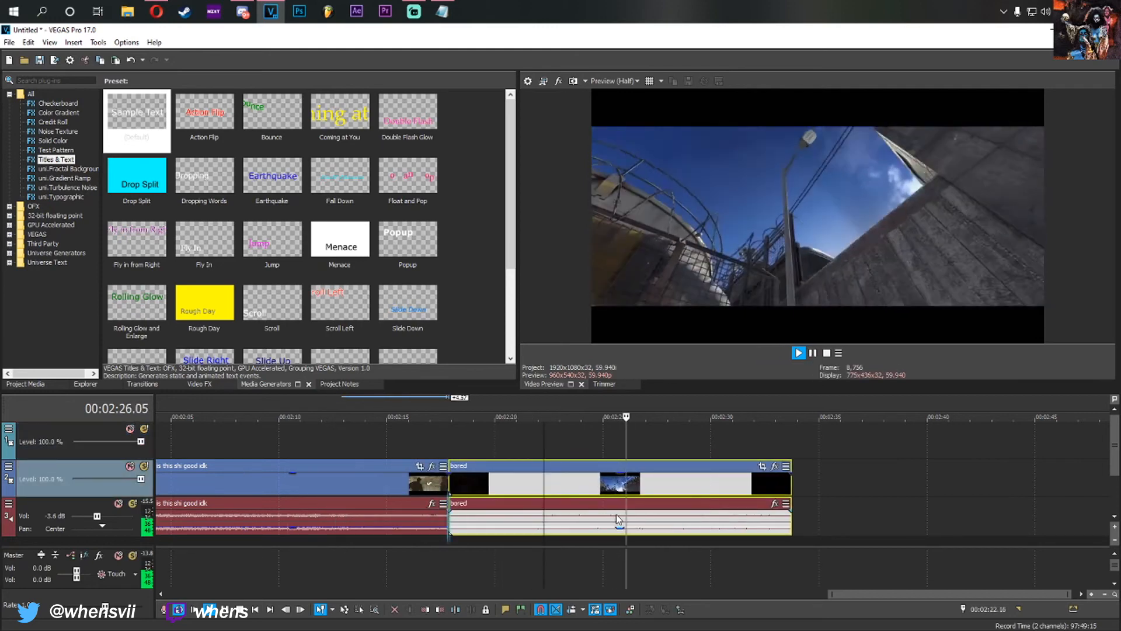
pyautogui.click(813, 353)
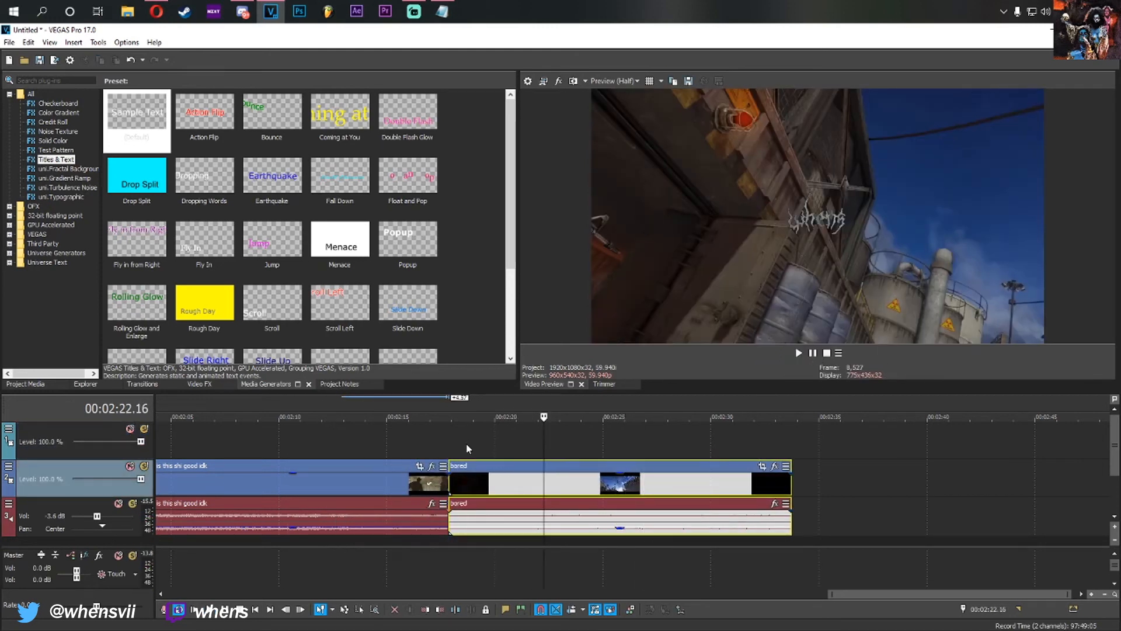
# Browse the transitions and apply the Gradient Wipe preset Linear Bottom-Top at the cut between the two clips.
pyautogui.click(450, 439)
pyautogui.scroll(2, 1093, 592)
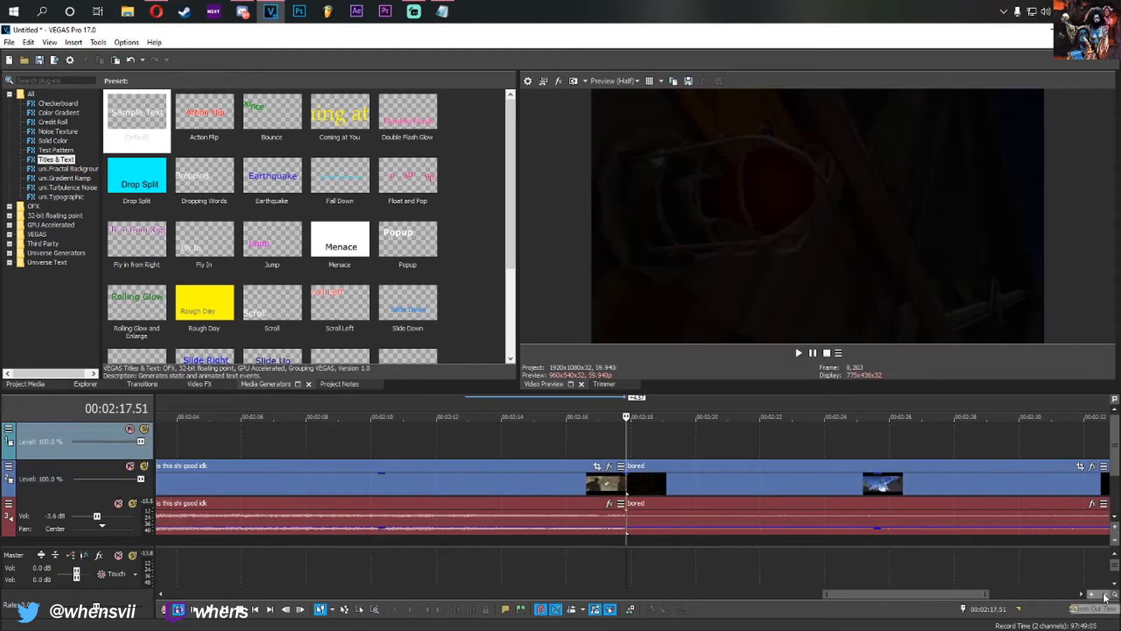
pyautogui.scroll(-4, 1093, 592)
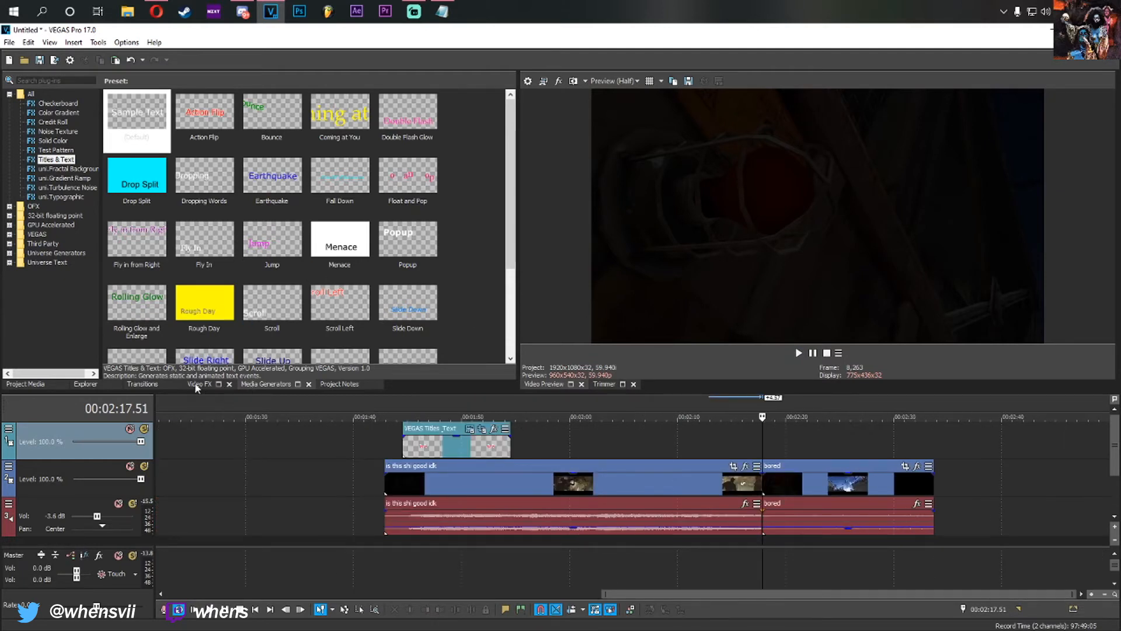
pyautogui.click(139, 385)
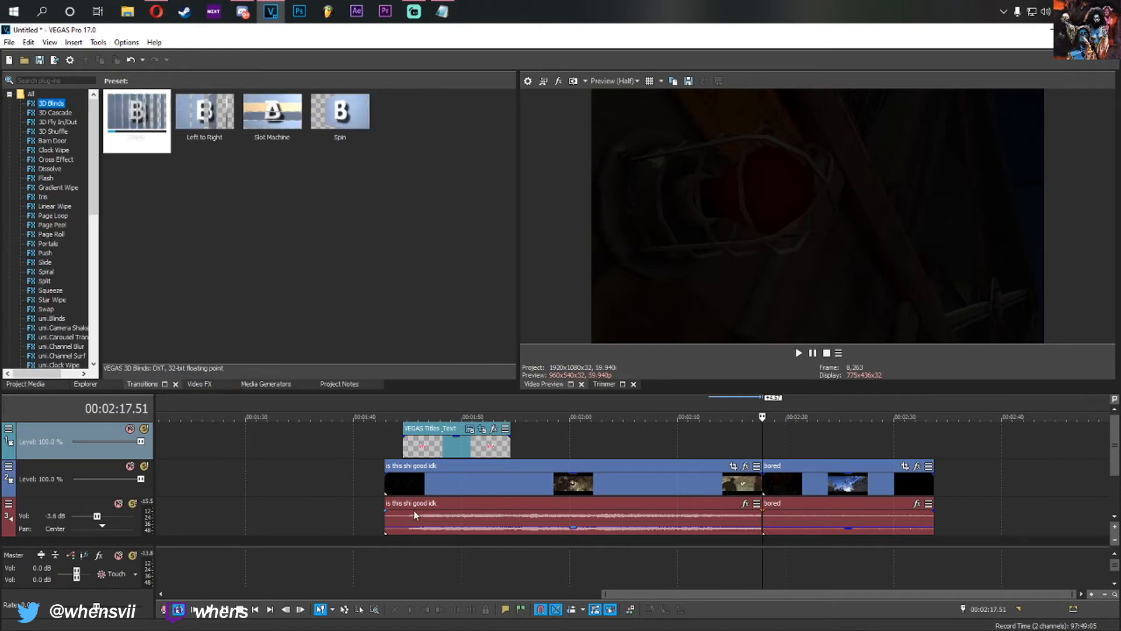
pyautogui.click(65, 160)
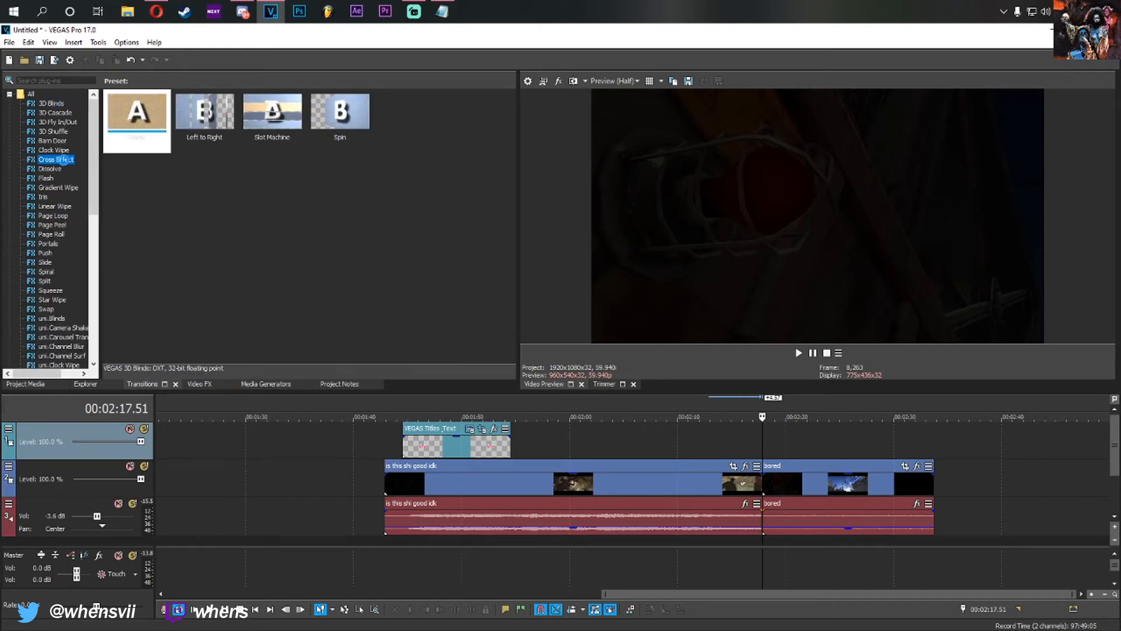
pyautogui.click(50, 178)
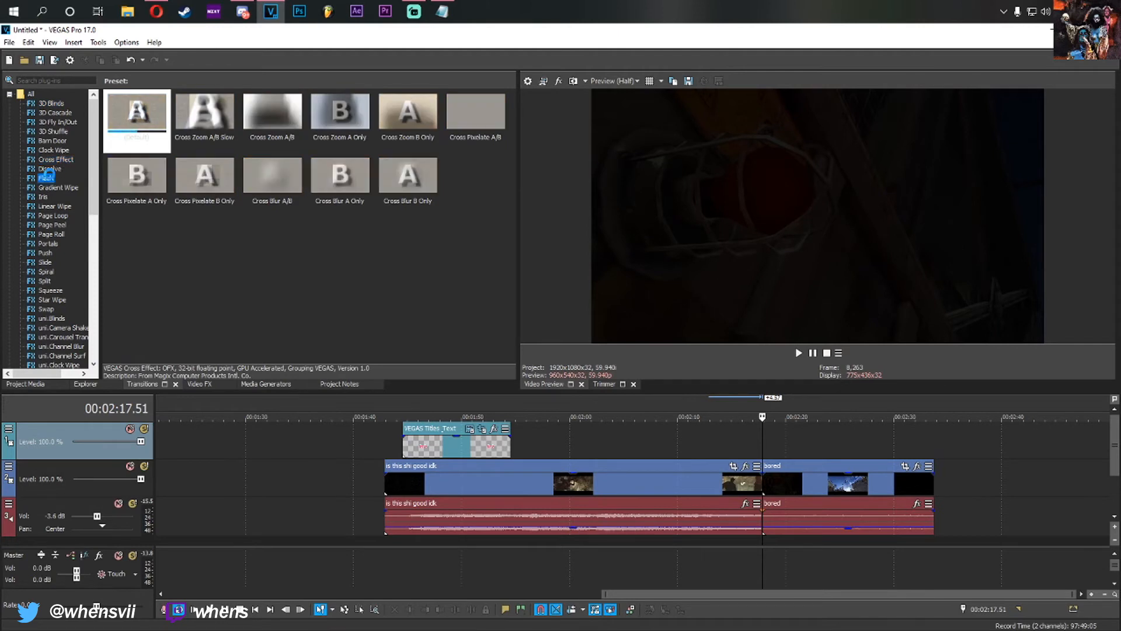
pyautogui.click(56, 188)
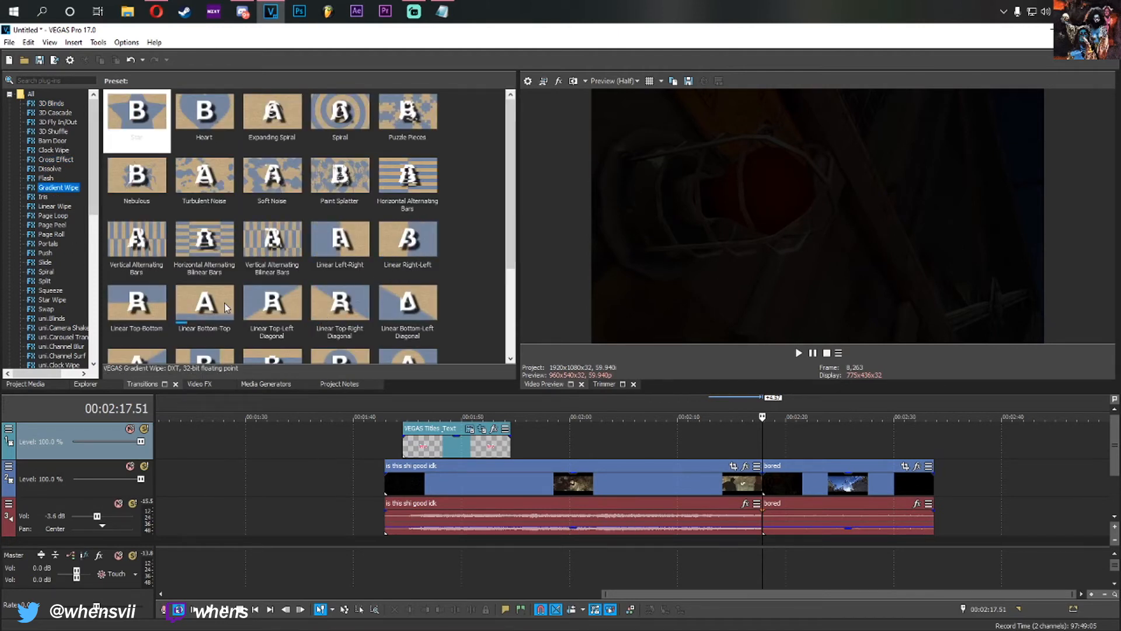
pyautogui.moveTo(224, 302); pyautogui.dragTo(760, 480)
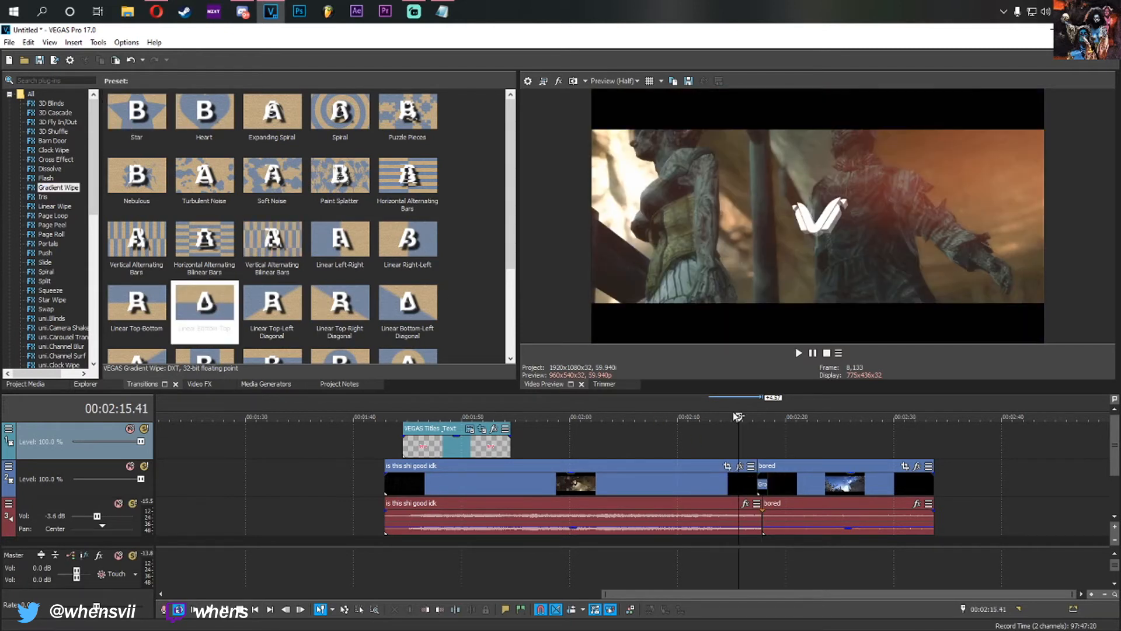
# View the Star Wipe presets, and play back the transition at the cut between the two clips.
pyautogui.click(51, 299)
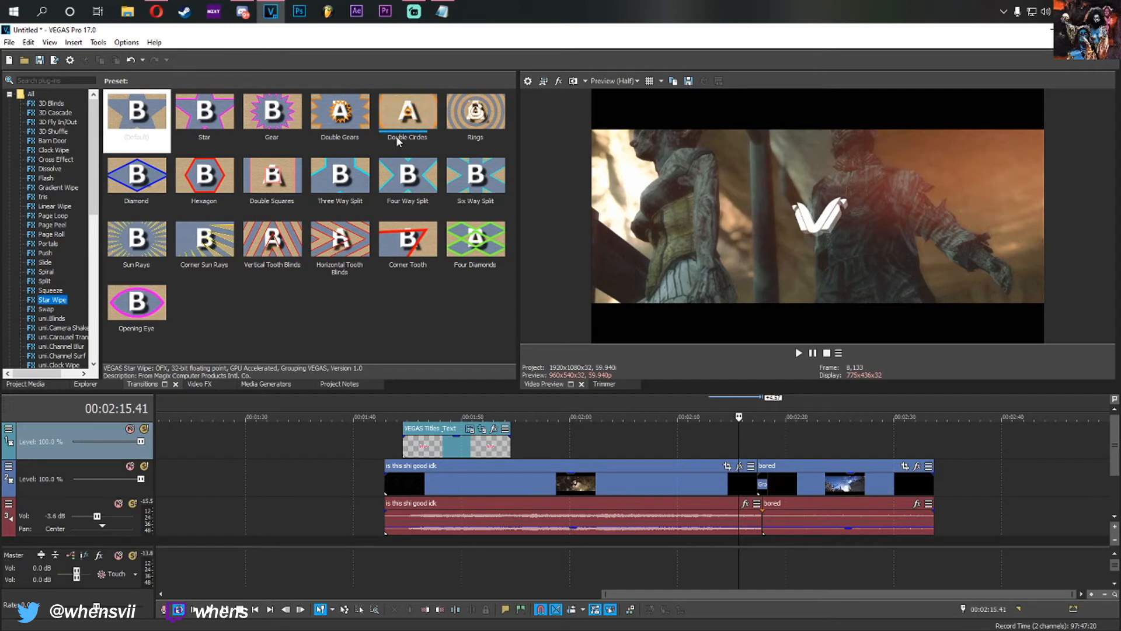
pyautogui.click(800, 354)
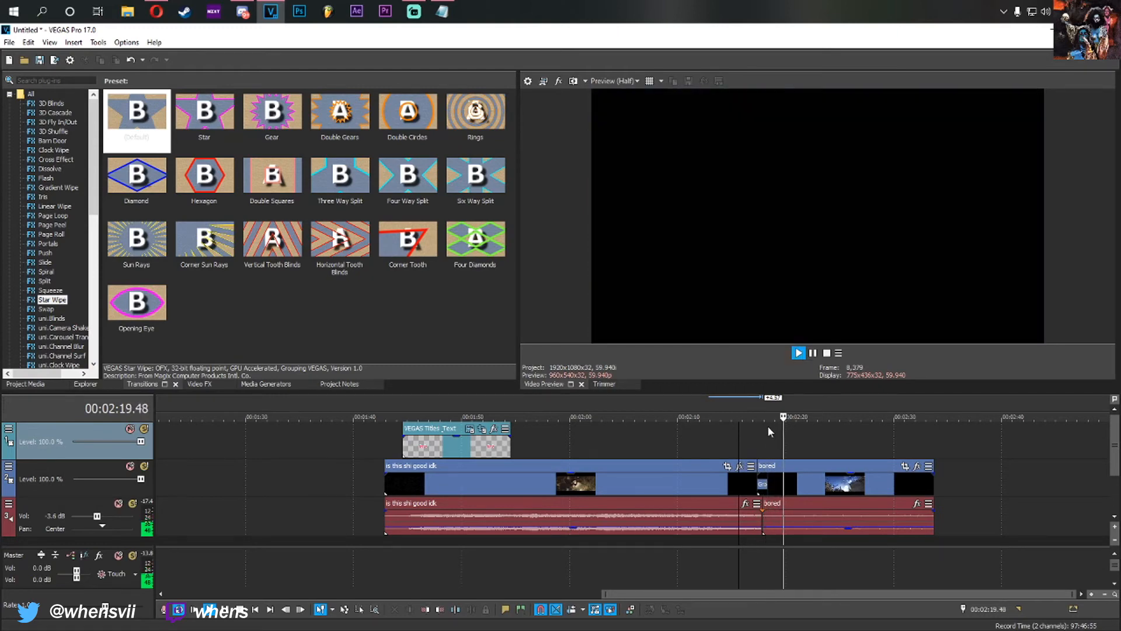
pyautogui.click(753, 445)
pyautogui.click(1092, 594)
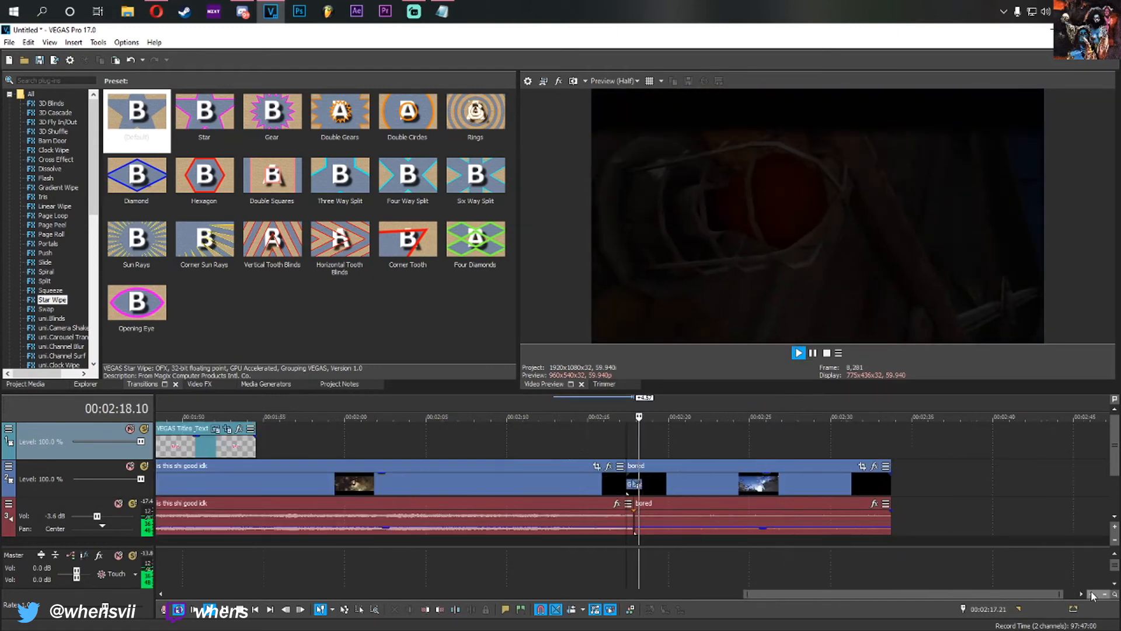
# Lengthen the Gradient Wipe overlap between the first clip and the "bored" clip to about 3 seconds, and play it back.
pyautogui.click(1092, 594)
pyautogui.moveTo(691, 480); pyautogui.dragTo(671, 475)
pyautogui.click(798, 353)
pyautogui.click(798, 352)
pyautogui.click(799, 352)
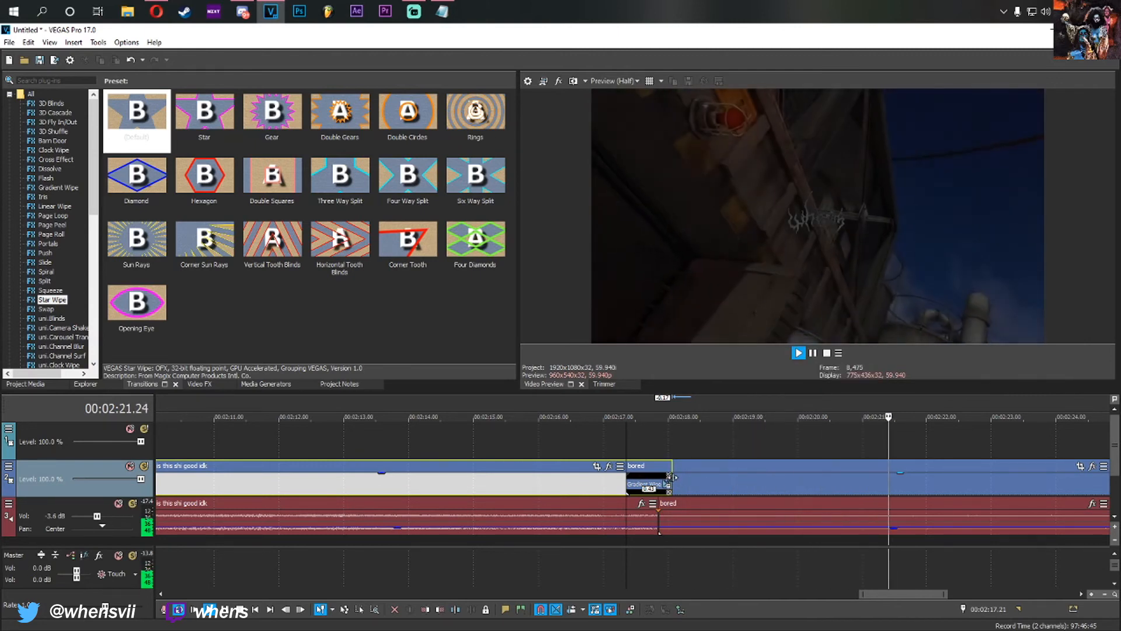
pyautogui.moveTo(631, 482); pyautogui.dragTo(477, 483)
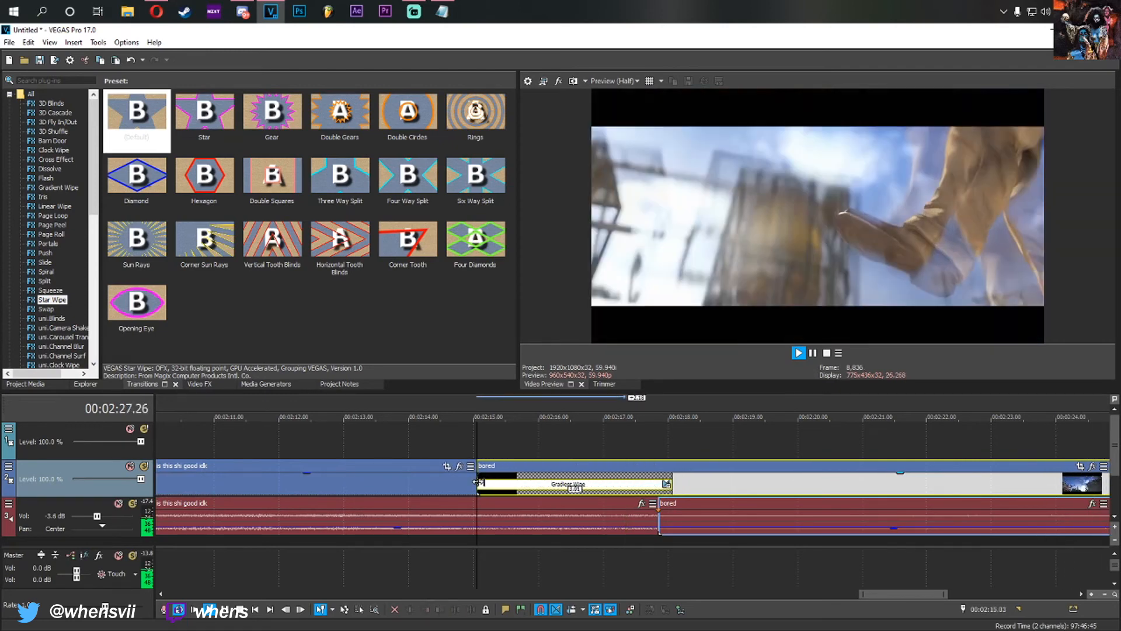
pyautogui.click(795, 356)
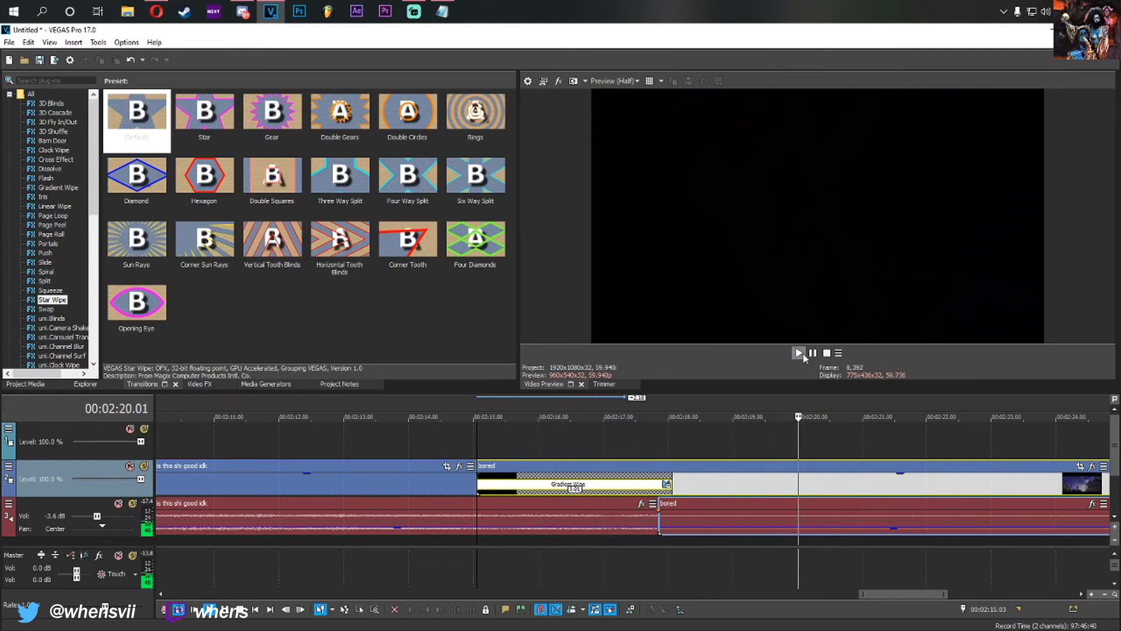
# Set the loop region to span from the start of the first clip to the end of the "bored" clip.
pyautogui.scroll(-3, 760, 444)
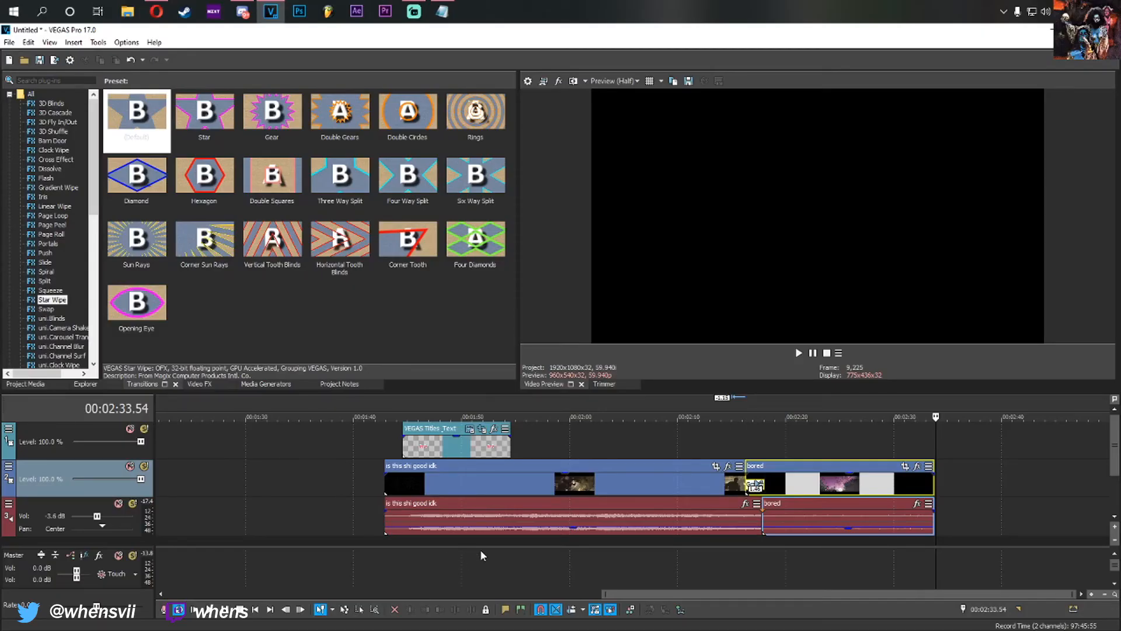
pyautogui.click(179, 609)
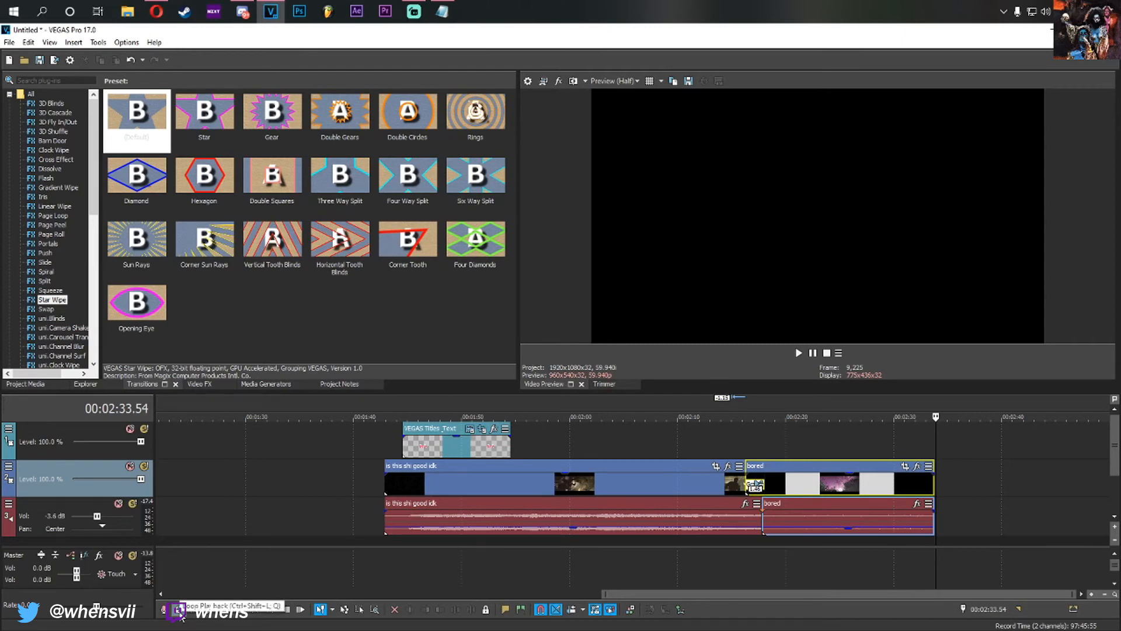
pyautogui.doubleClick(467, 487)
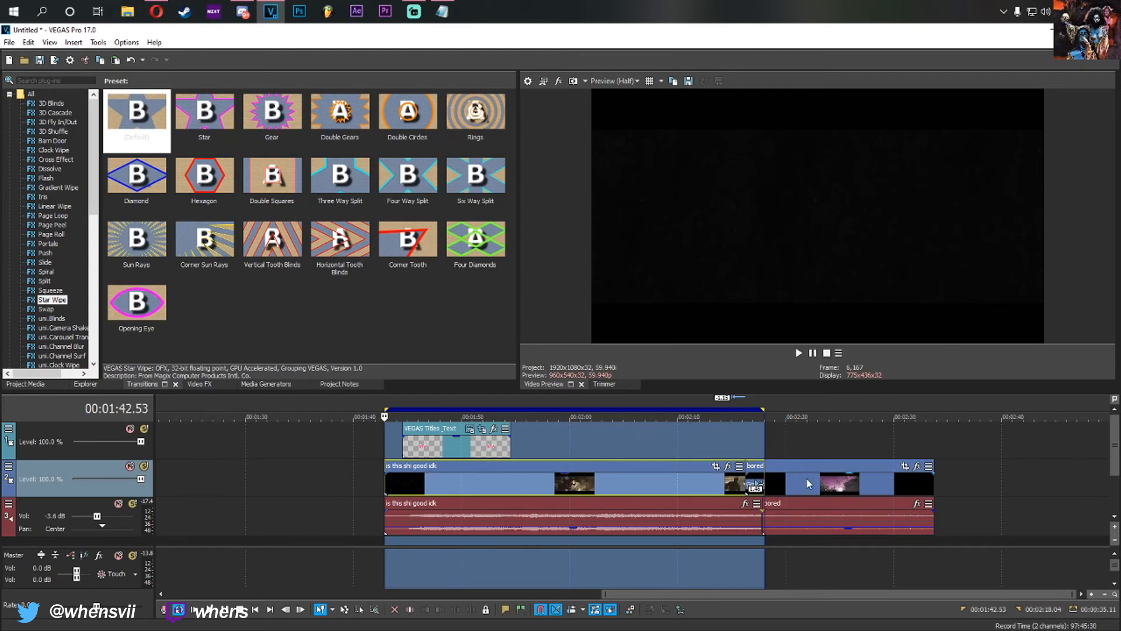
pyautogui.moveTo(761, 409)
pyautogui.mouseDown()
pyautogui.moveTo(953, 416)
pyautogui.moveTo(934, 416)
pyautogui.mouseUp()
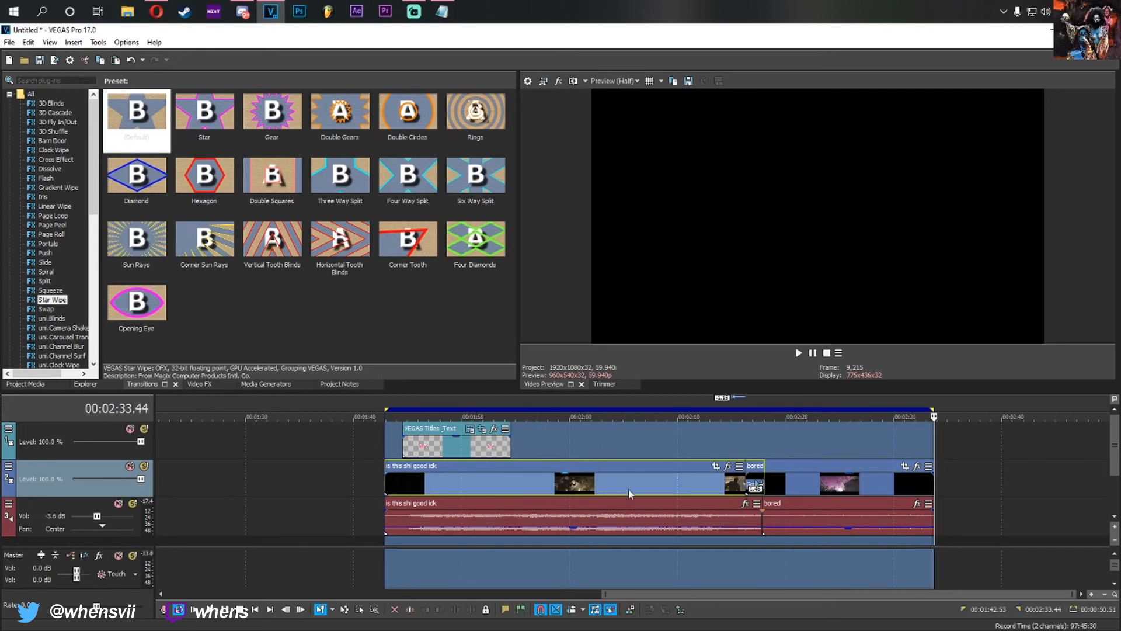
pyautogui.click(590, 486)
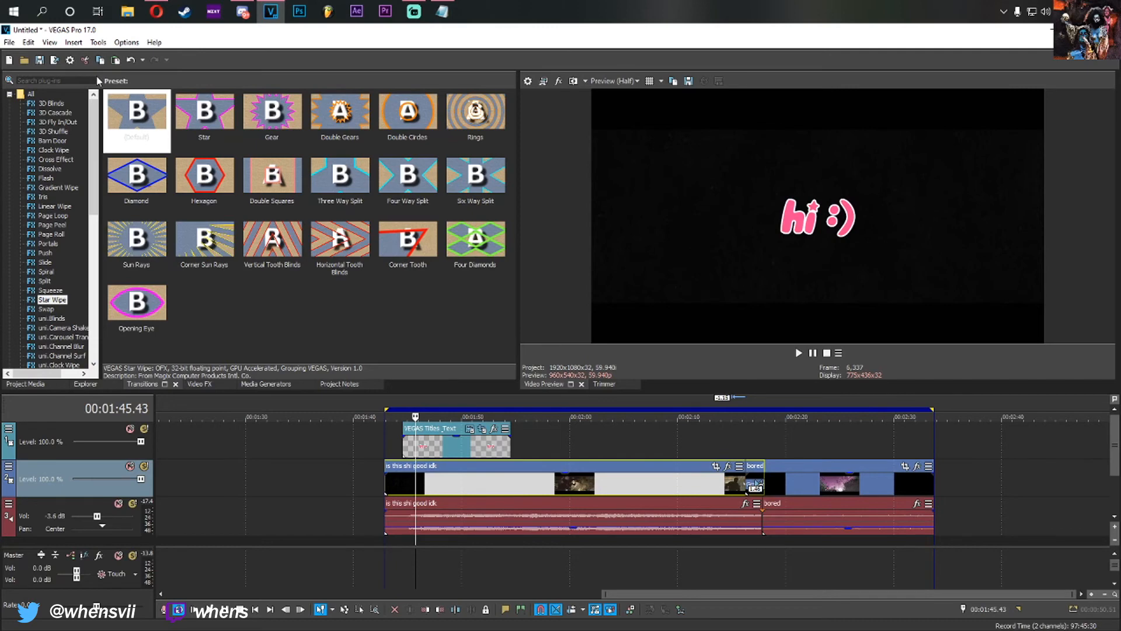
# View the project's video properties, close them without changes, and open the Render As settings.
pyautogui.click(58, 59)
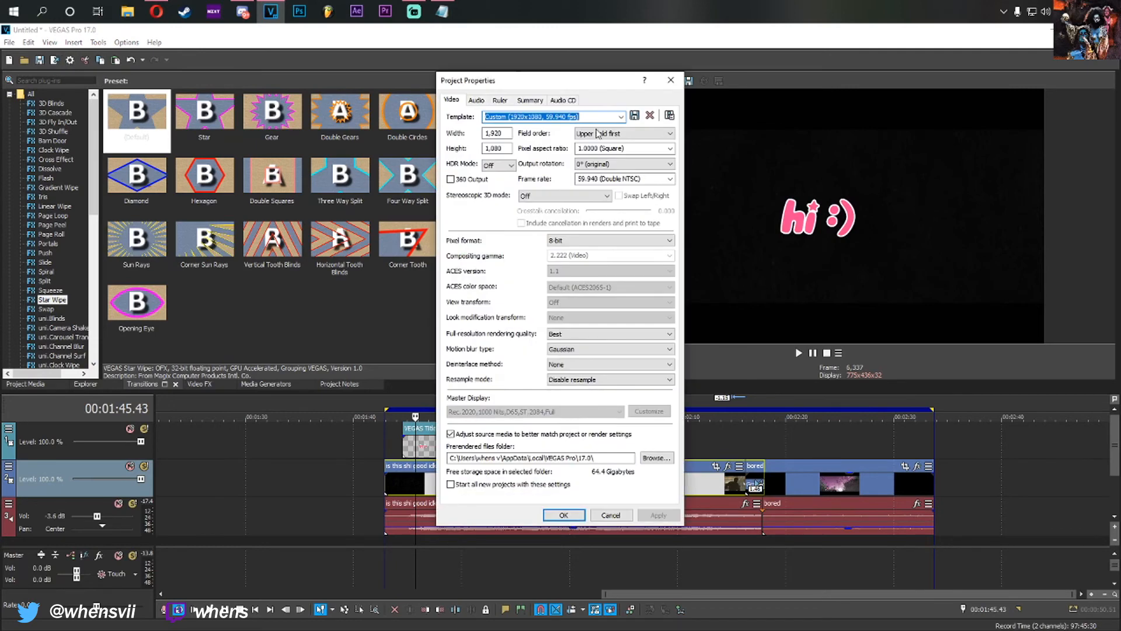
pyautogui.click(670, 80)
pyautogui.click(9, 42)
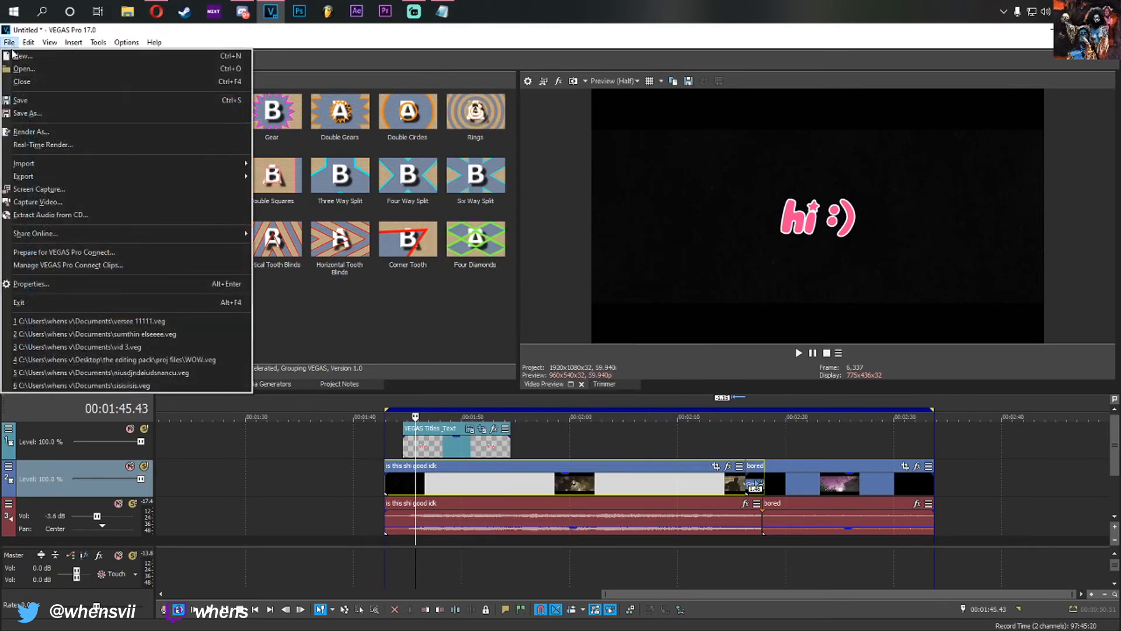
pyautogui.click(35, 139)
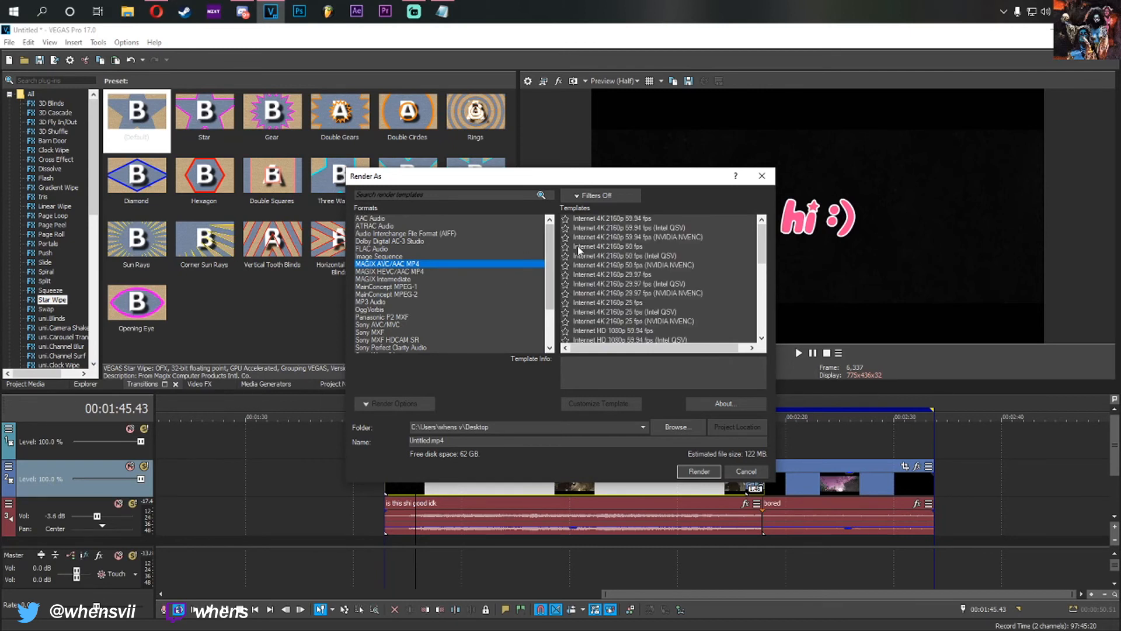
# Try the MAGIX AVC/AAC MP4 templates Internet 4K 2160p at 29.97 and 25 fps and Internet HD 1080p at 59.94 and 29.97 fps.
pyautogui.click(621, 272)
pyautogui.scroll(-1, 633, 292)
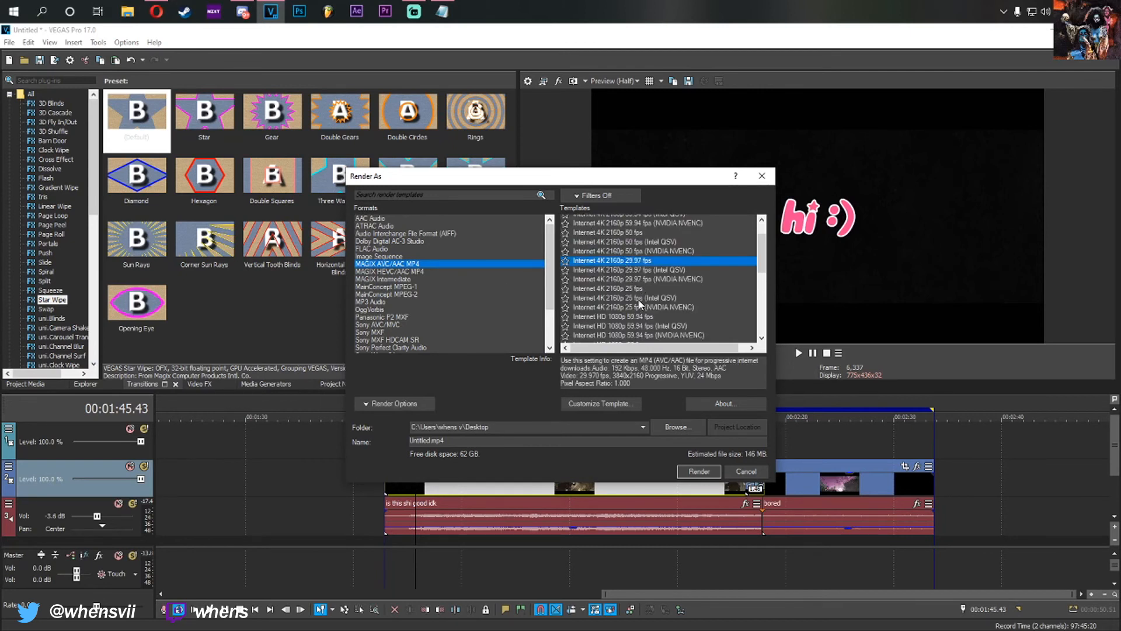
pyautogui.click(623, 275)
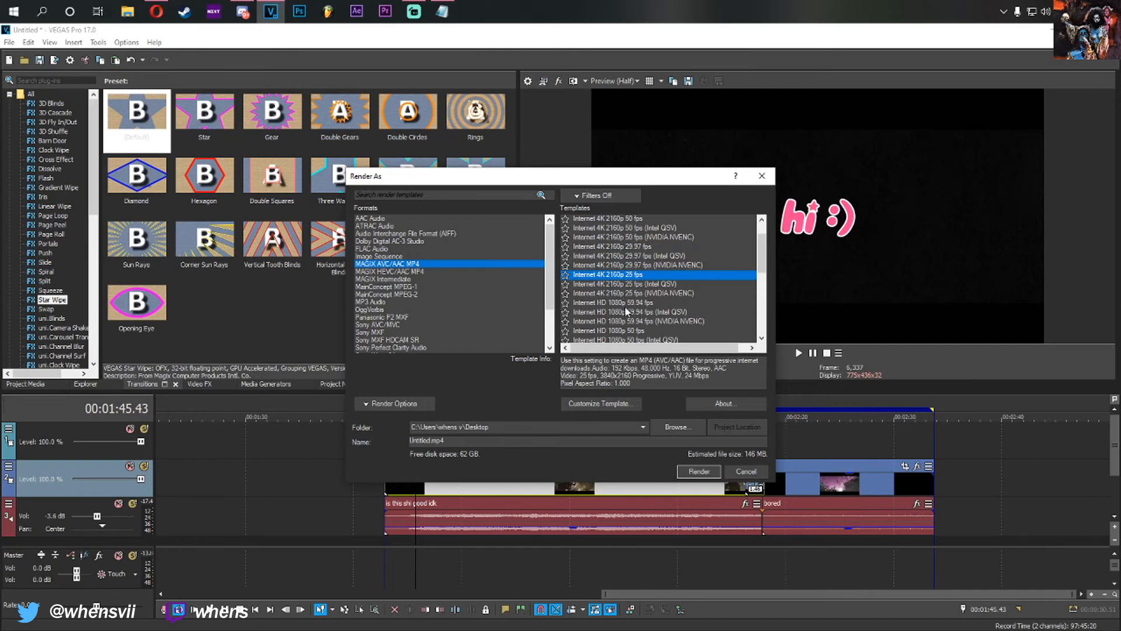
pyautogui.scroll(-1, 625, 311)
pyautogui.click(618, 274)
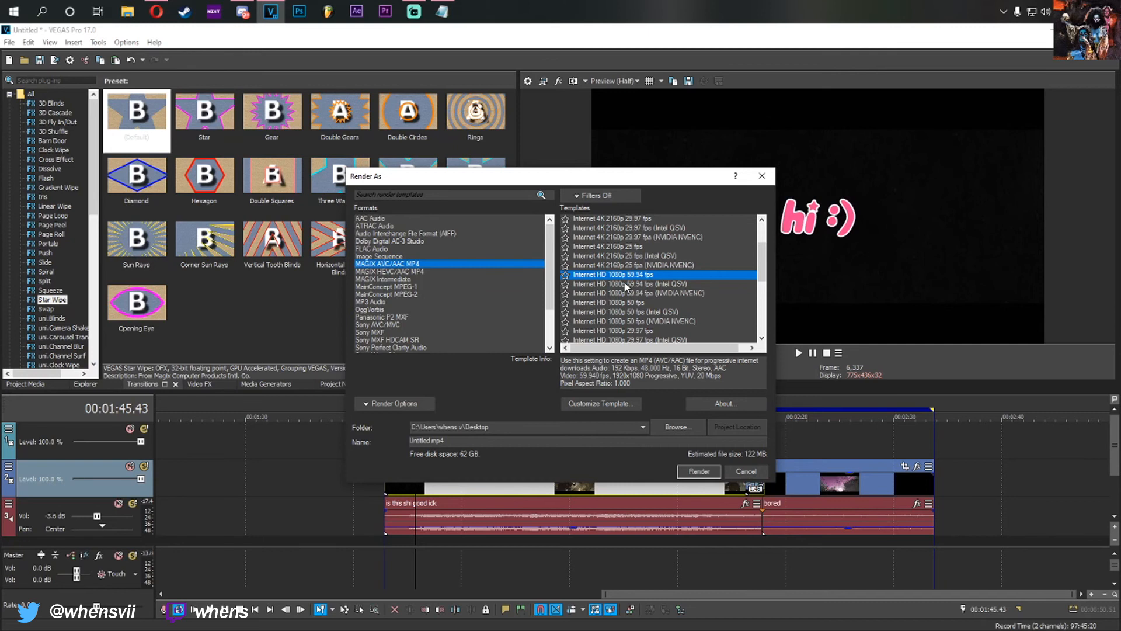
pyautogui.click(629, 331)
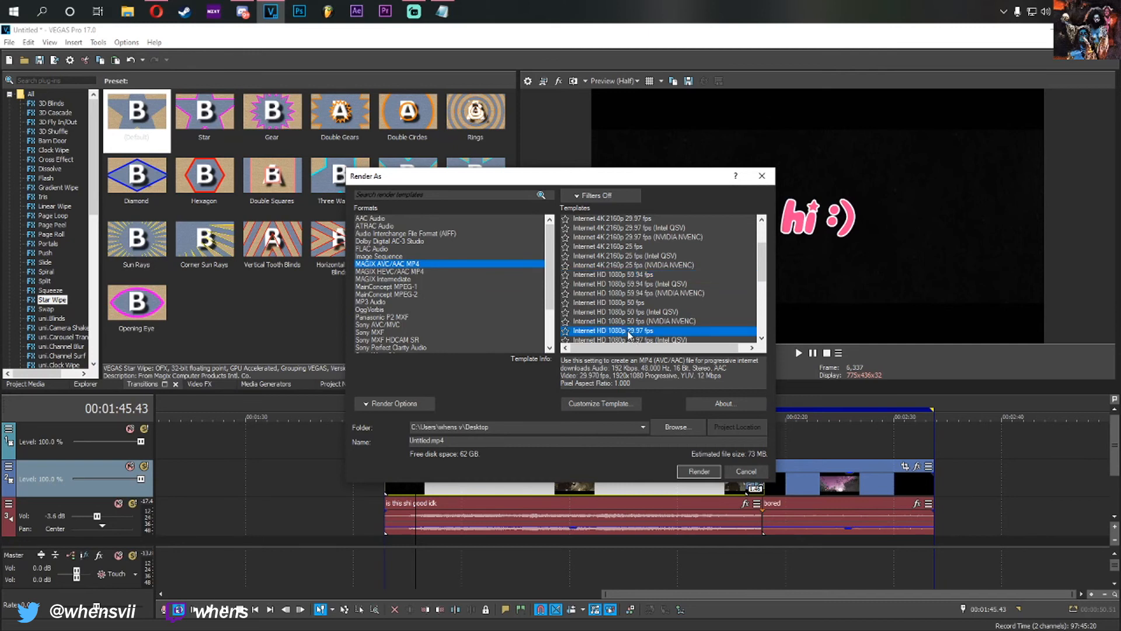
pyautogui.scroll(1, 641, 307)
pyautogui.click(596, 303)
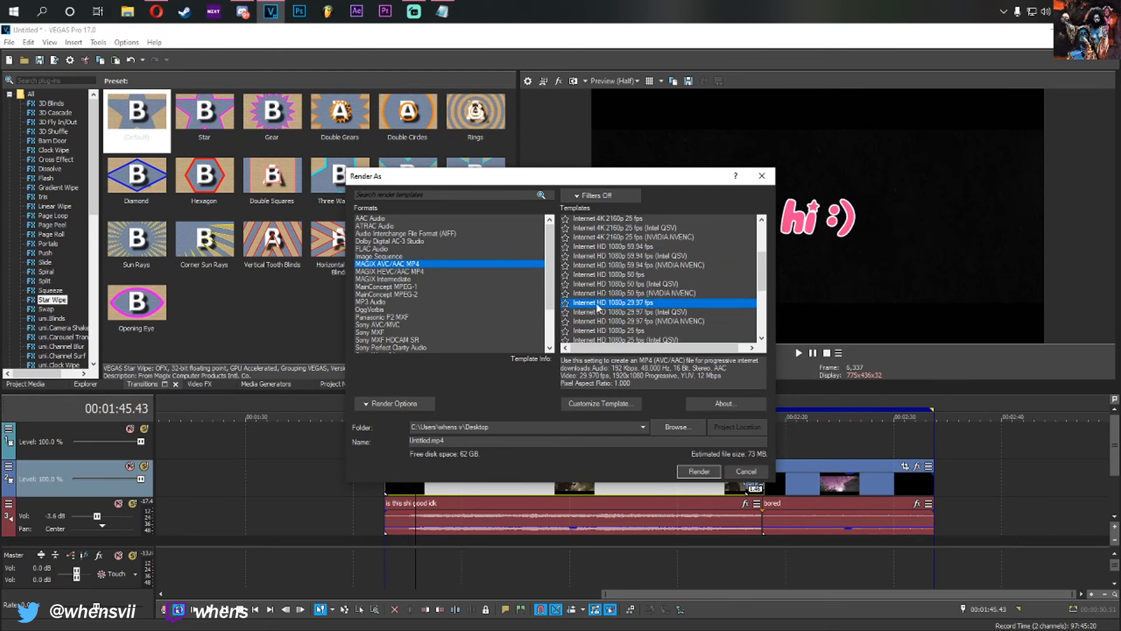
# Customize the Internet HD 1080p 59.94 fps render template by setting the video rendering quality to Best.
pyautogui.click(620, 406)
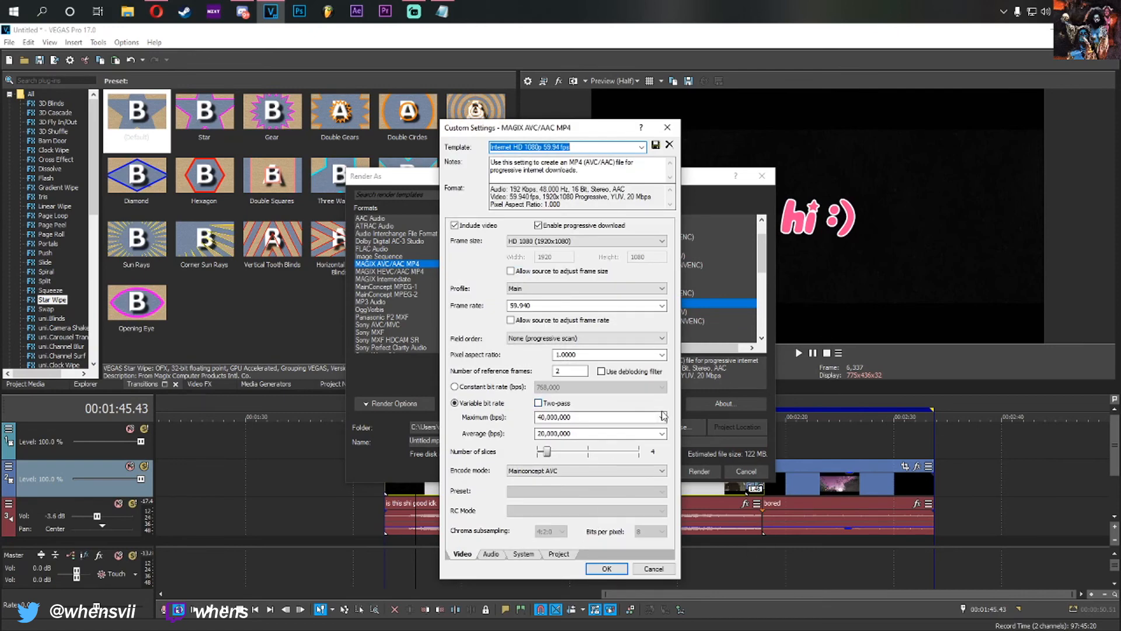
pyautogui.click(559, 554)
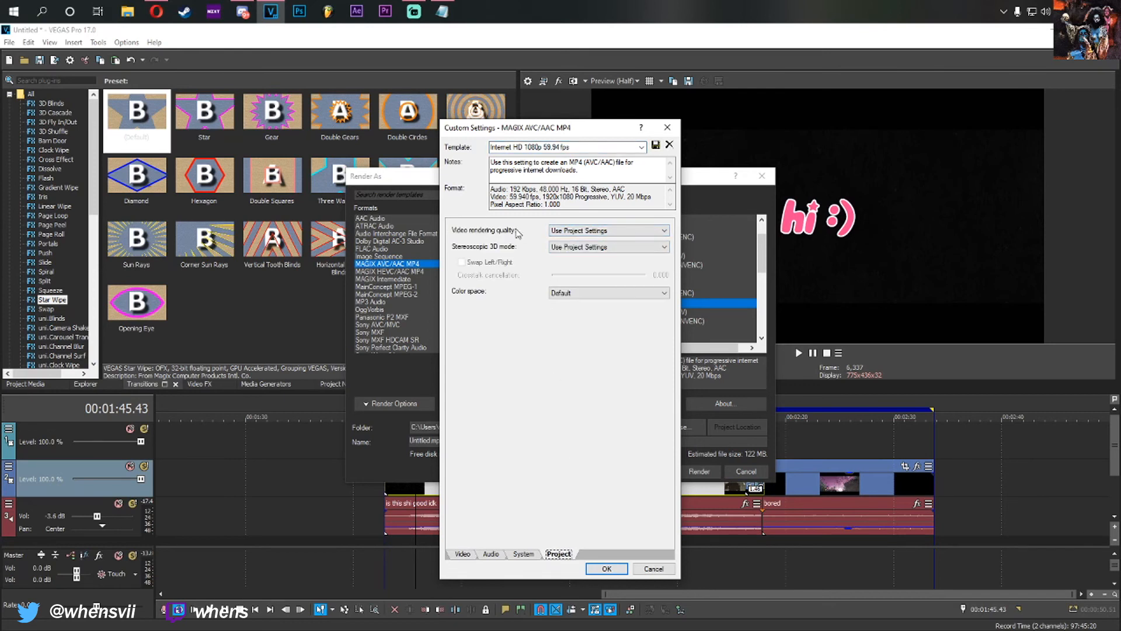
pyautogui.click(557, 231)
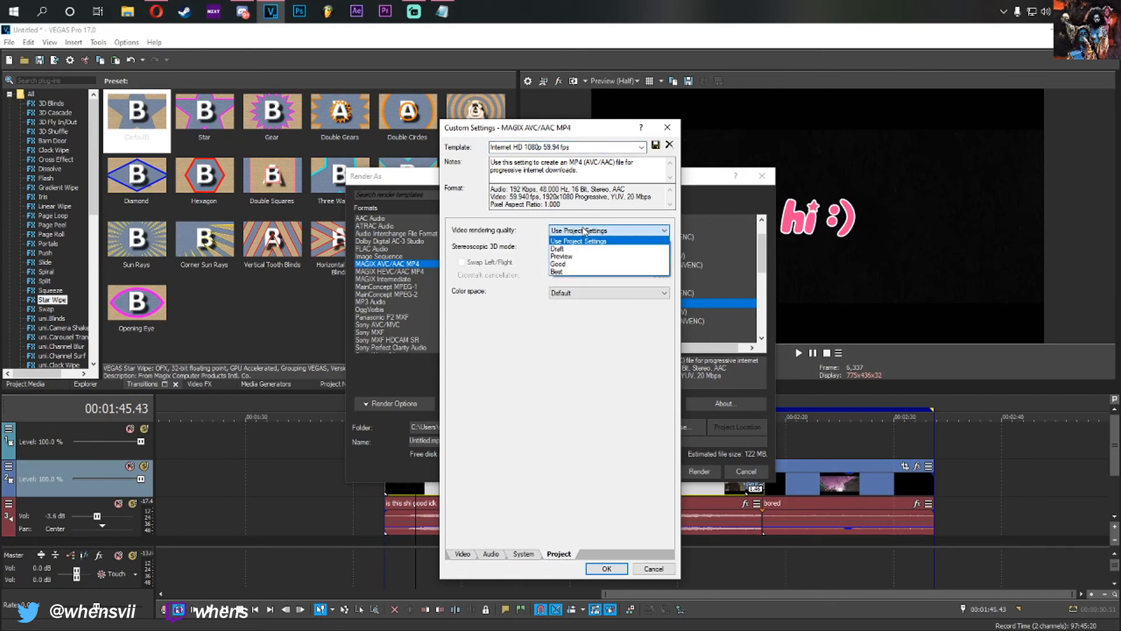
pyautogui.click(567, 274)
pyautogui.click(607, 569)
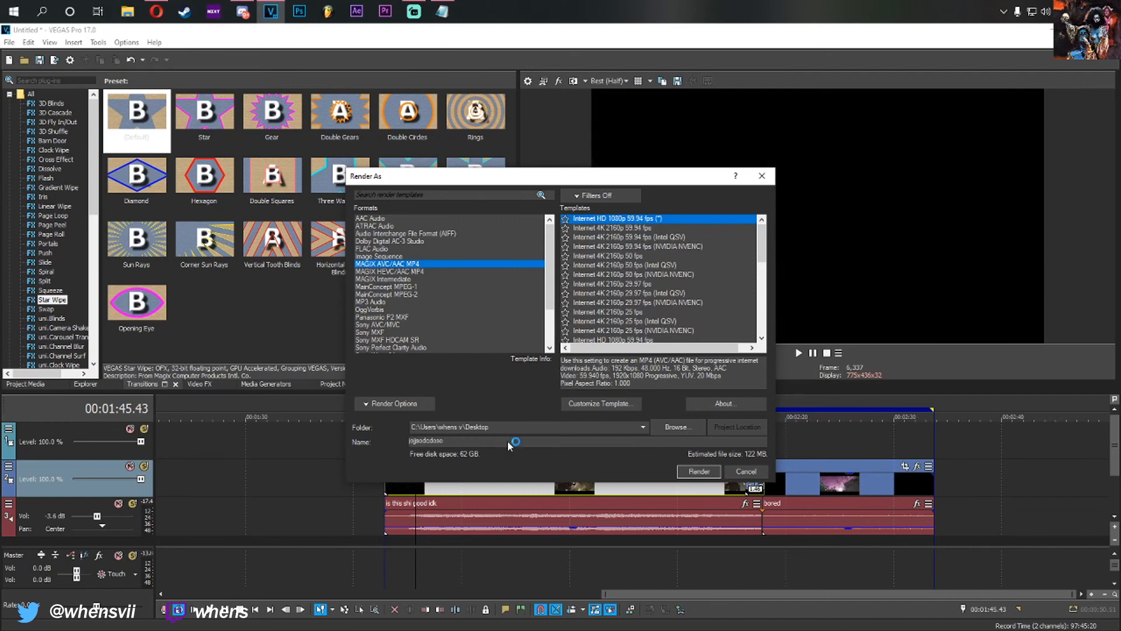
# Render the selected range as a newly named MP4 to the Desktop, and keep the progress dialog open when rendering completes.
pyautogui.press('Return')
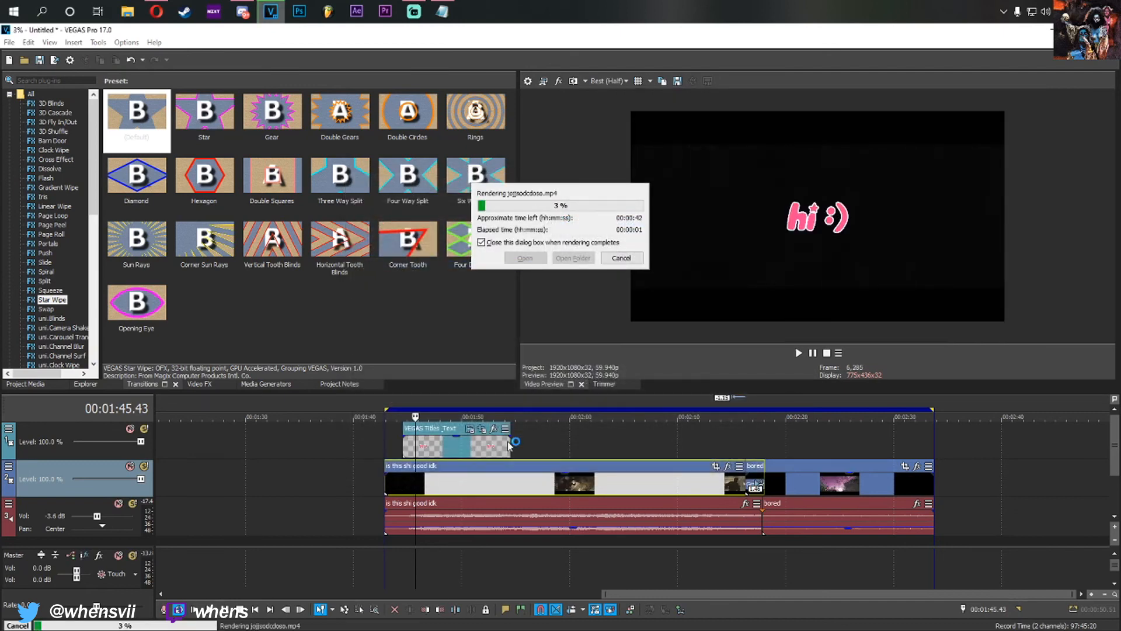
pyautogui.click(560, 242)
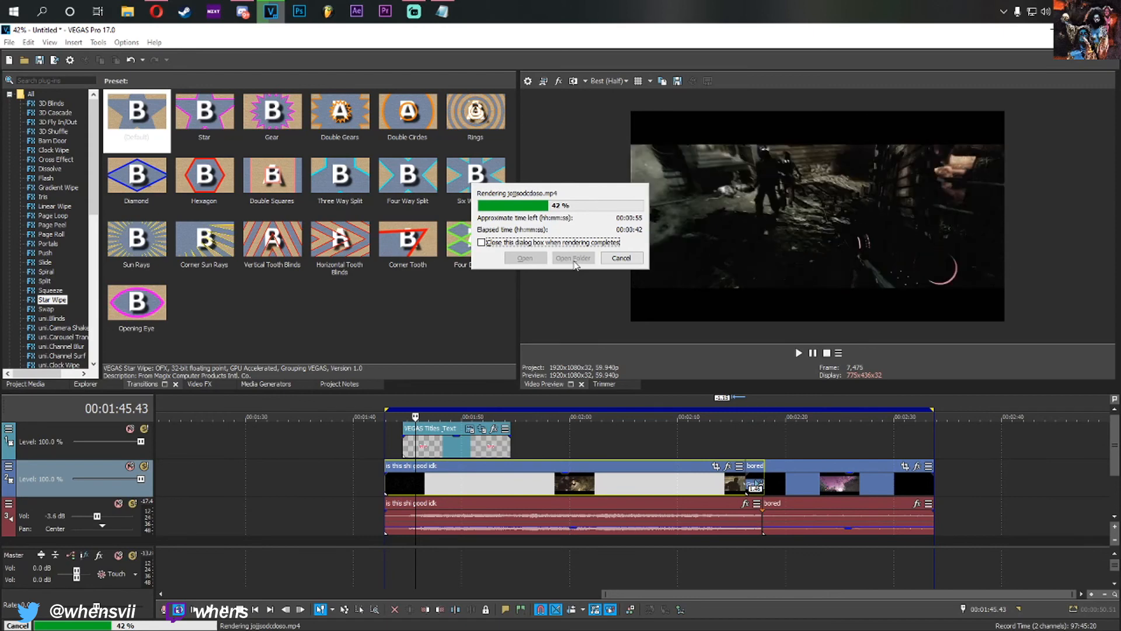